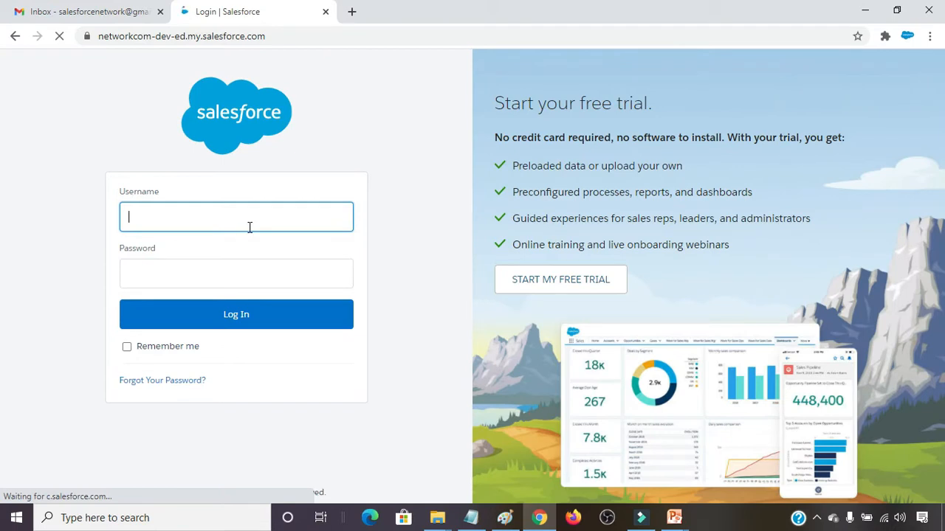
Step: Log in with the saved username and password, and open Setup
{"action": "type", "text": "s"}
{"action": "key", "text": "Down"}
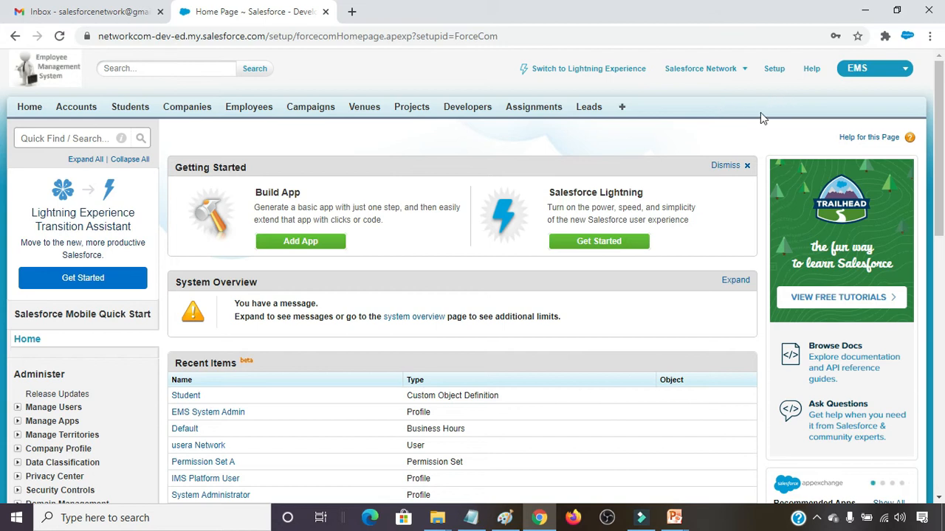
{"action": "left_click", "coordinate": [773, 70]}
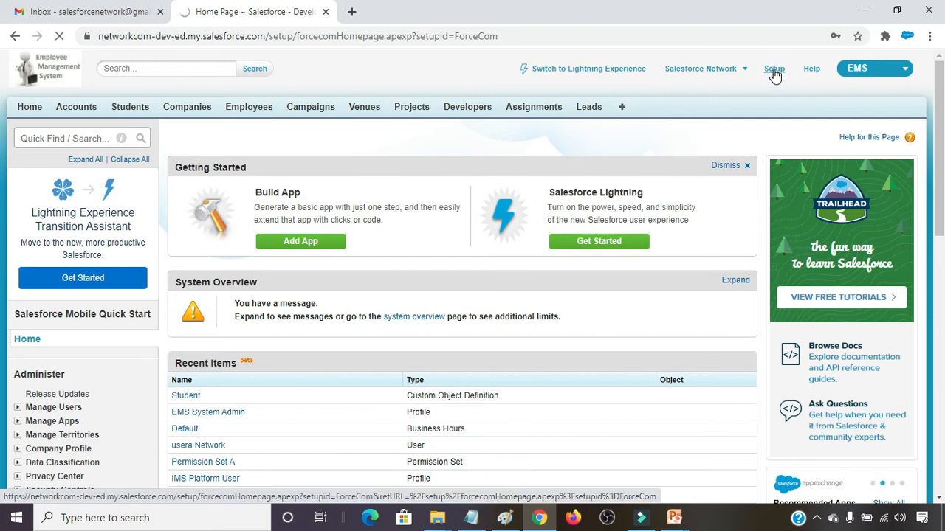
Step: Open the list of page layouts for the standard Accounts object in Setup
{"action": "scroll", "coordinate": [379, 255], "scroll_direction": "down", "scroll_amount": 6}
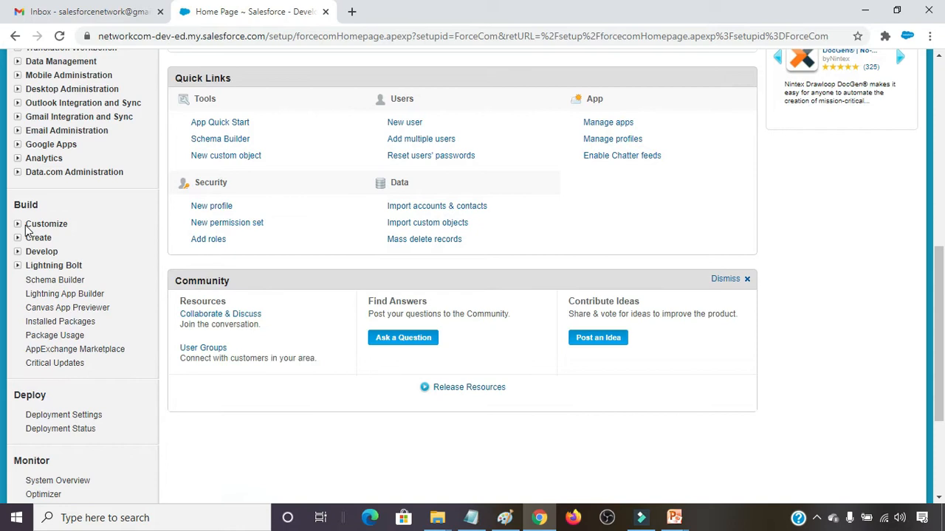
{"action": "left_click", "coordinate": [17, 225]}
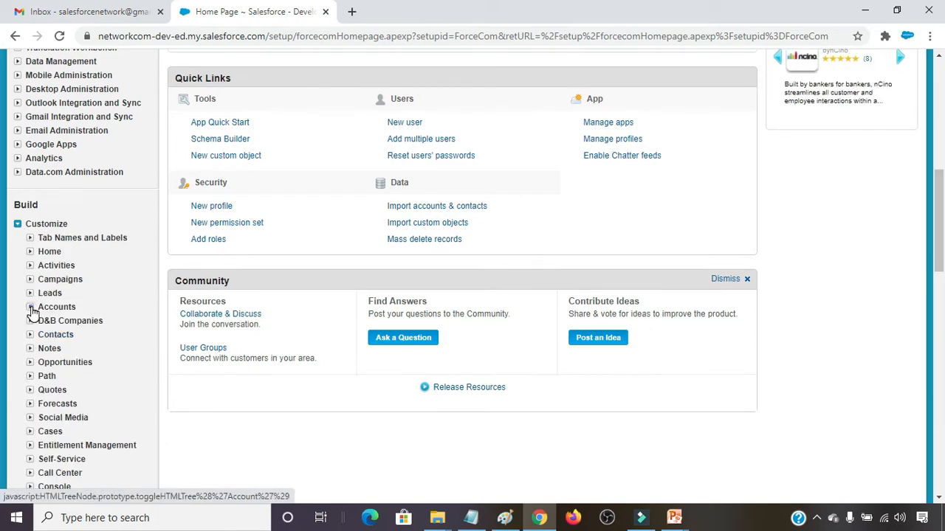
{"action": "left_click", "coordinate": [46, 309]}
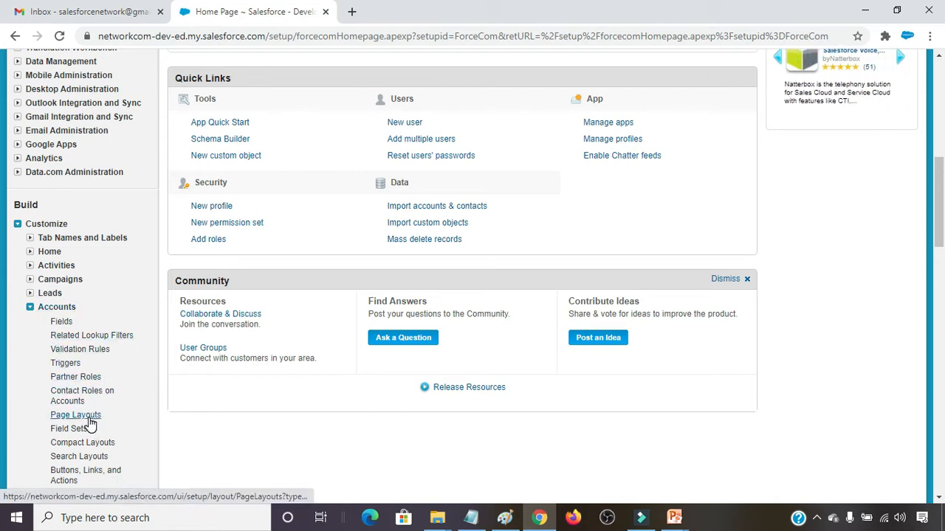
{"action": "left_click", "coordinate": [88, 421]}
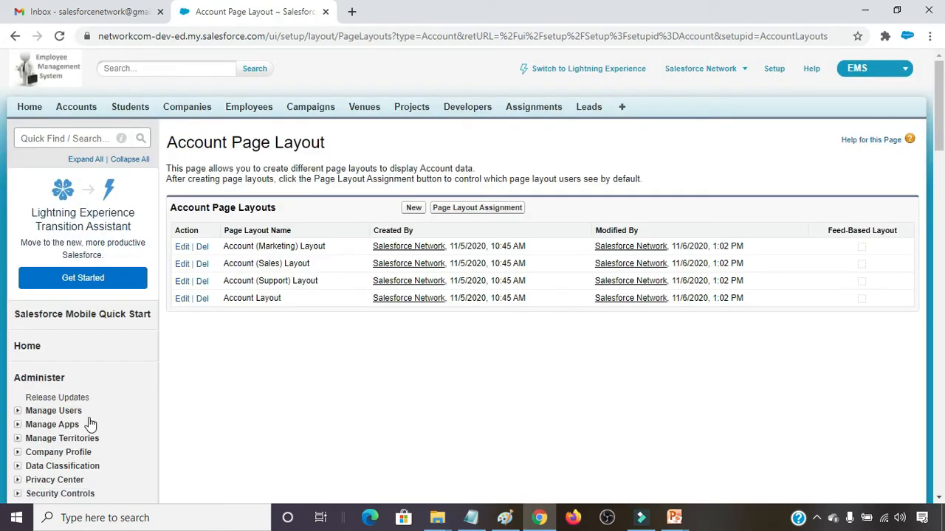
Step: Create an account page layout named Account Layout Demo, cloned from the existing Account Layout
{"action": "left_click", "coordinate": [414, 209]}
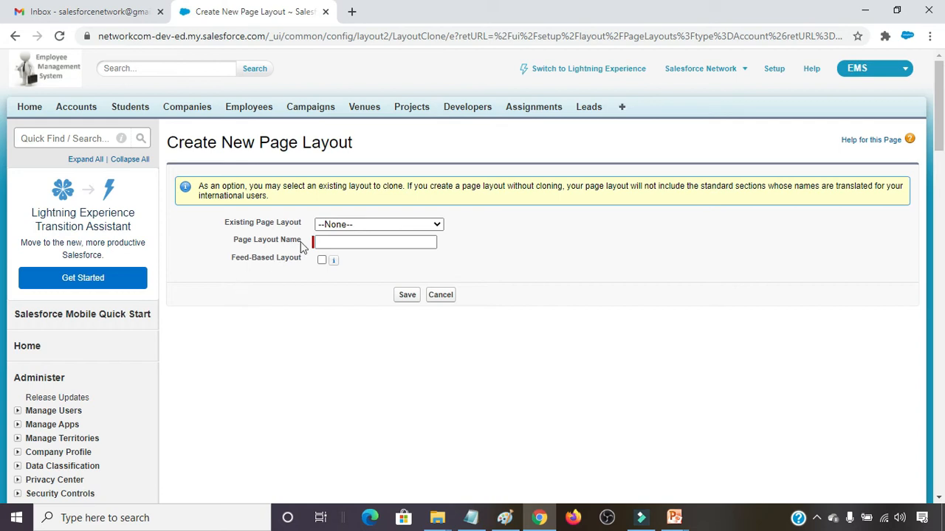
{"action": "left_click", "coordinate": [353, 226]}
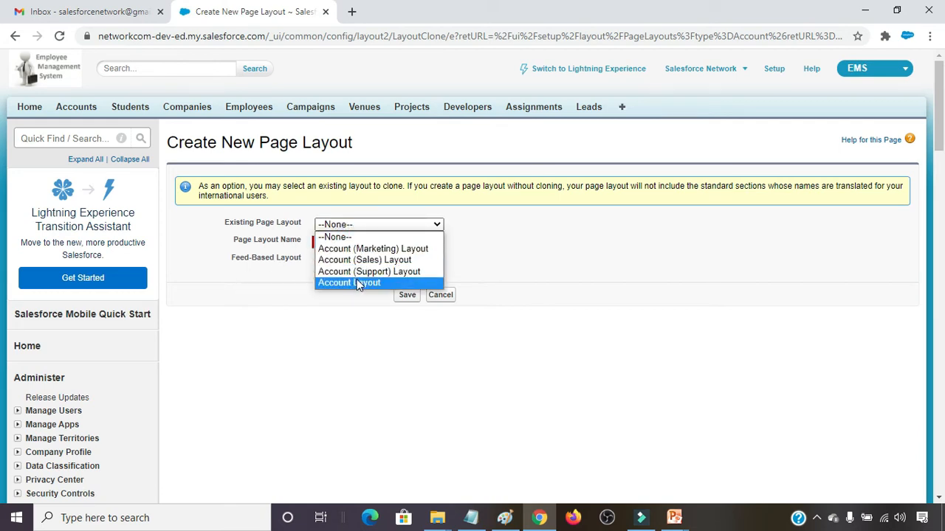
{"action": "left_click", "coordinate": [362, 284]}
{"action": "left_click", "coordinate": [343, 247]}
{"action": "left_click", "coordinate": [344, 243]}
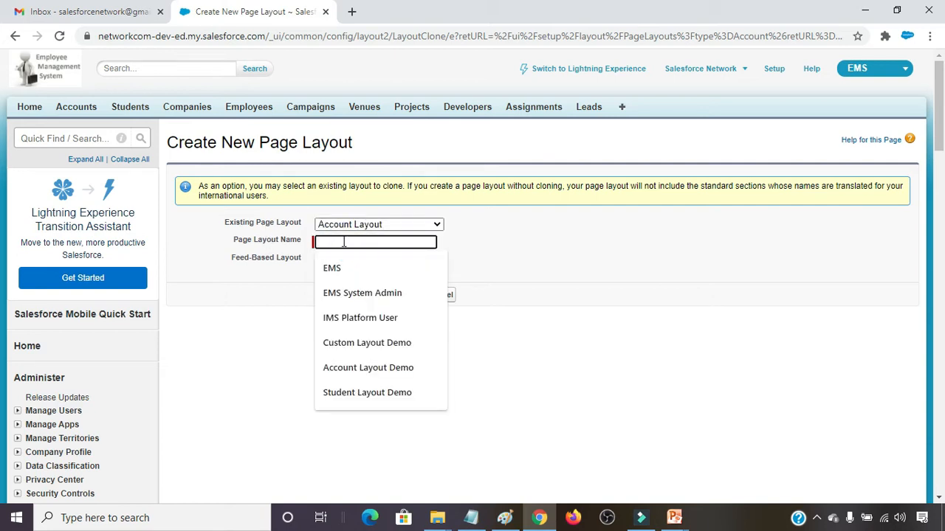
{"action": "type", "text": "Account"}
{"action": "key", "text": "Down"}
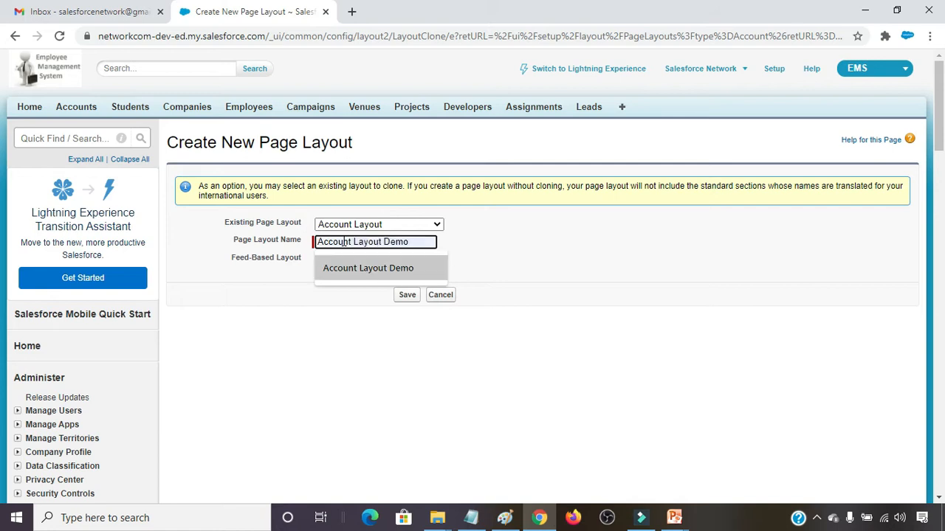
{"action": "key", "text": "Return"}
{"action": "left_click", "coordinate": [407, 296]}
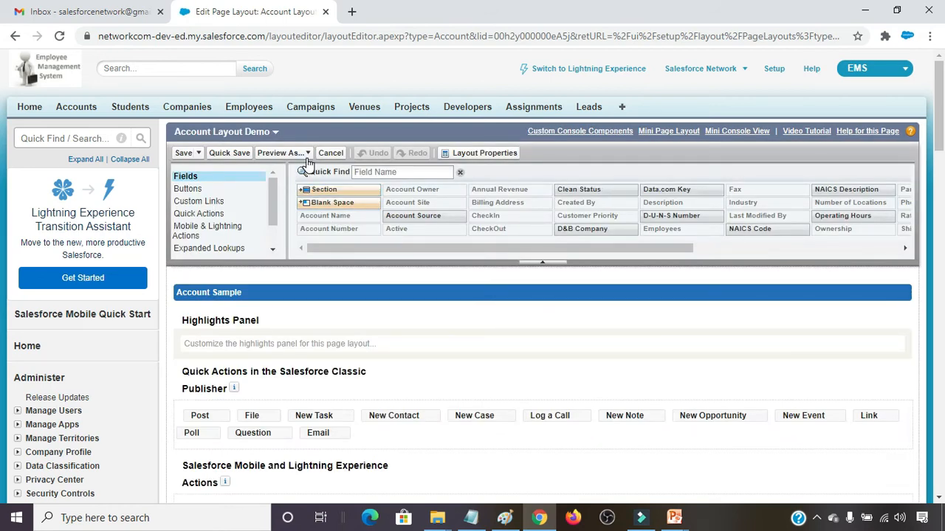
Step: Examine the fields and sections of Account Layout Demo and preview the layout as the EMS System Admin profile
{"action": "scroll", "coordinate": [305, 359], "scroll_direction": "down", "scroll_amount": 6}
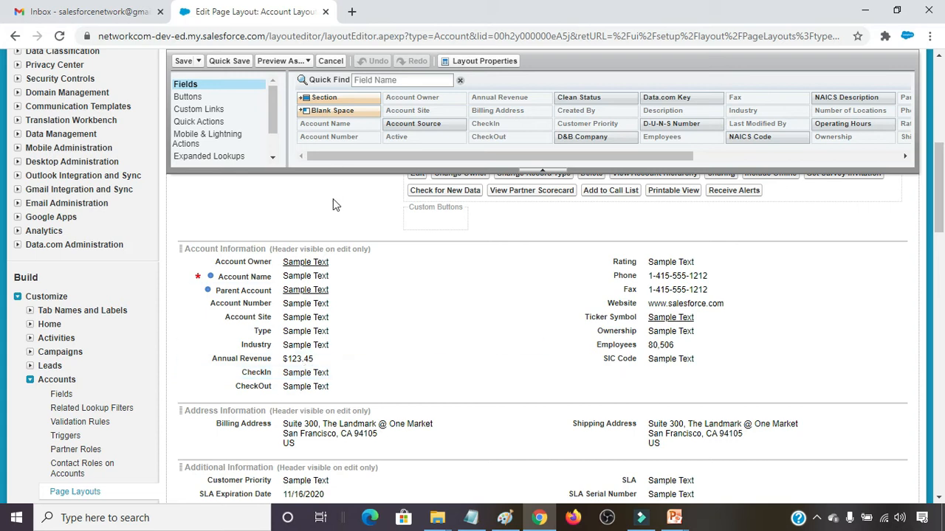
{"action": "scroll", "coordinate": [351, 248], "scroll_direction": "up", "scroll_amount": 1}
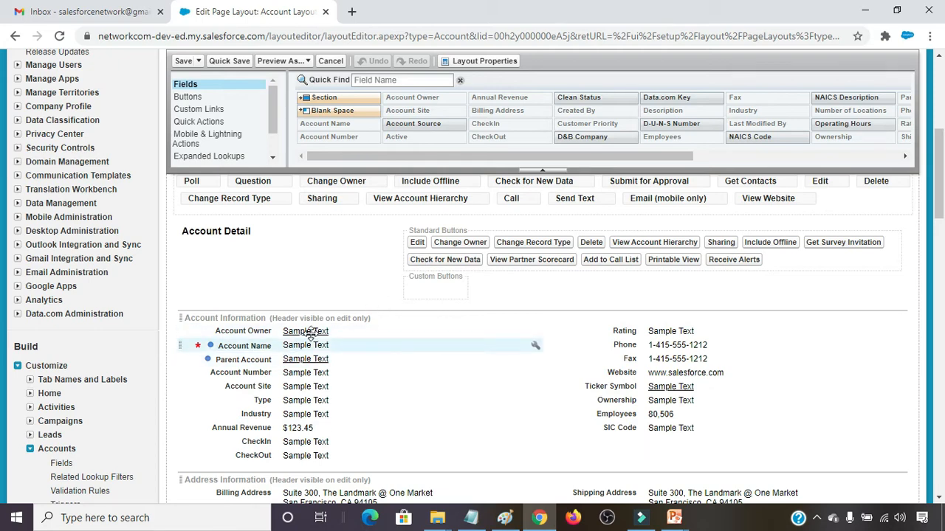
{"action": "scroll", "coordinate": [325, 304], "scroll_direction": "up", "scroll_amount": 8}
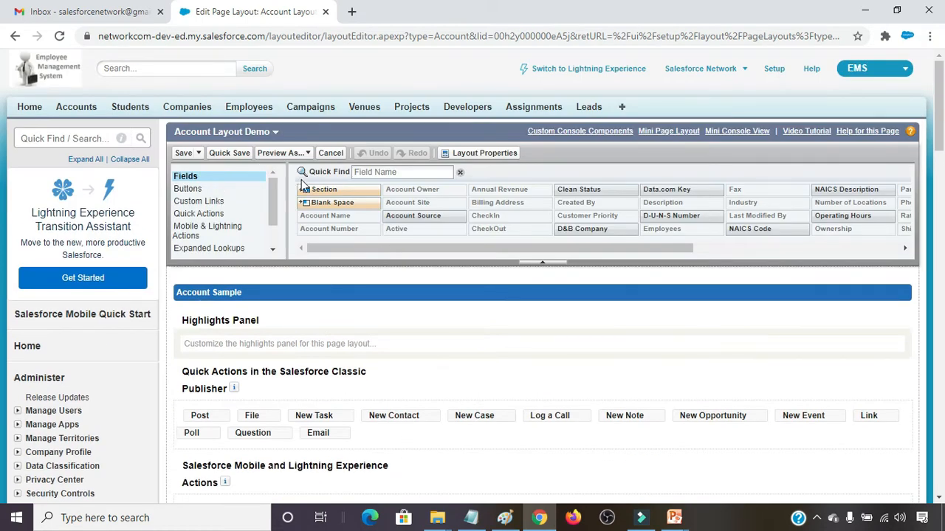
{"action": "scroll", "coordinate": [384, 293], "scroll_direction": "down", "scroll_amount": 6}
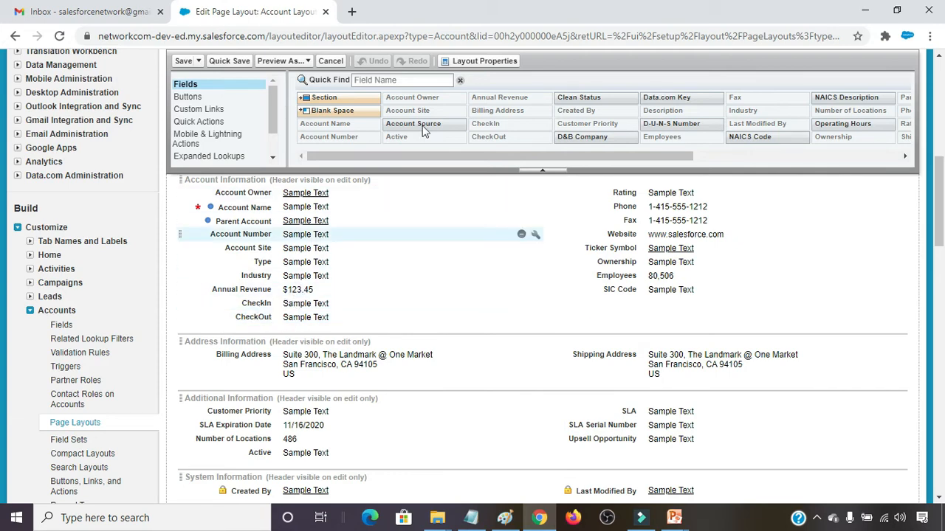
{"action": "scroll", "coordinate": [299, 141], "scroll_direction": "up", "scroll_amount": 10}
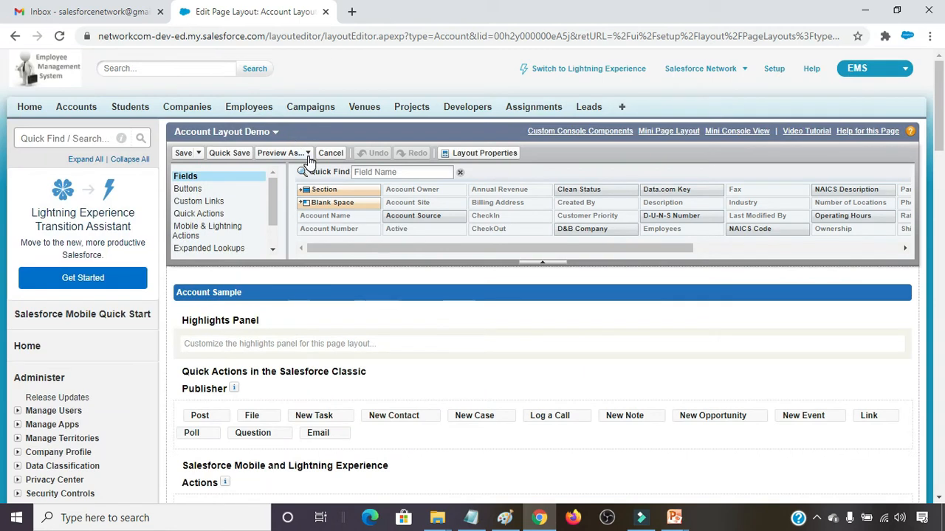
{"action": "left_click", "coordinate": [306, 153]}
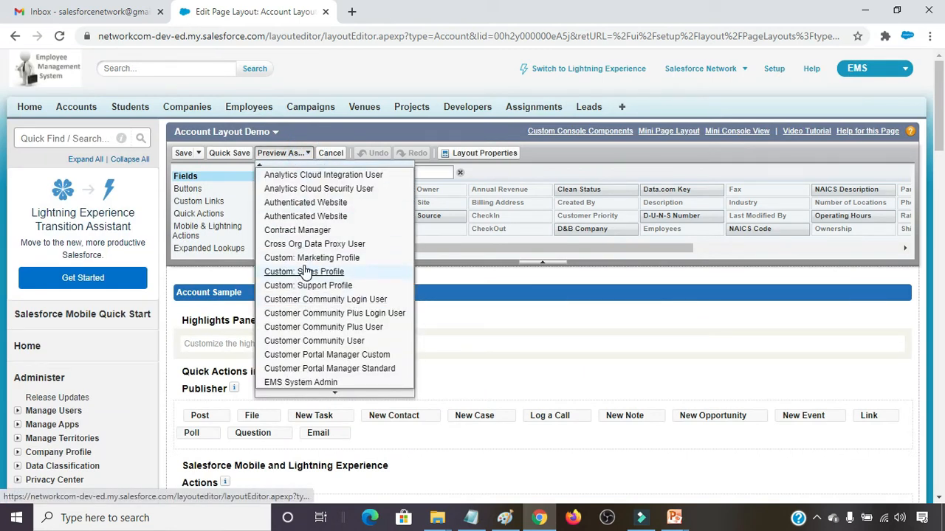
{"action": "scroll", "coordinate": [323, 299], "scroll_direction": "down", "scroll_amount": 3}
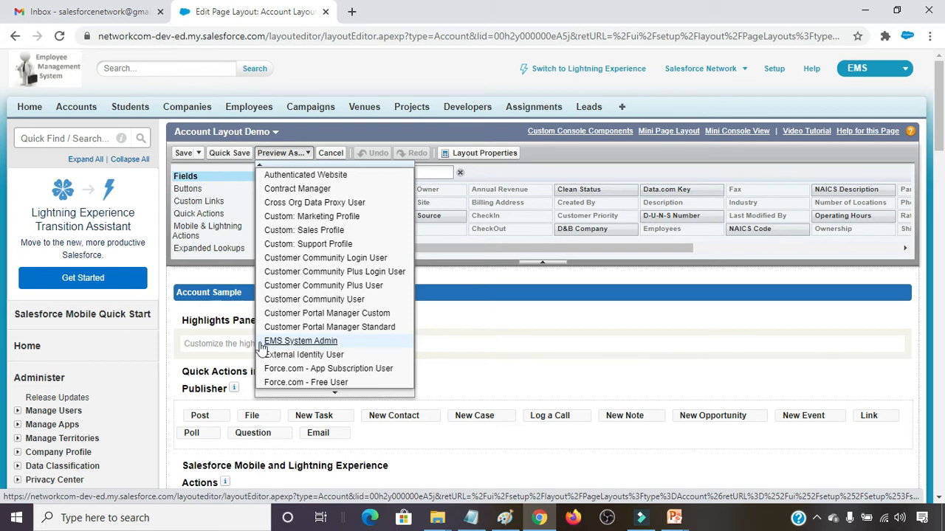
{"action": "left_click", "coordinate": [310, 342]}
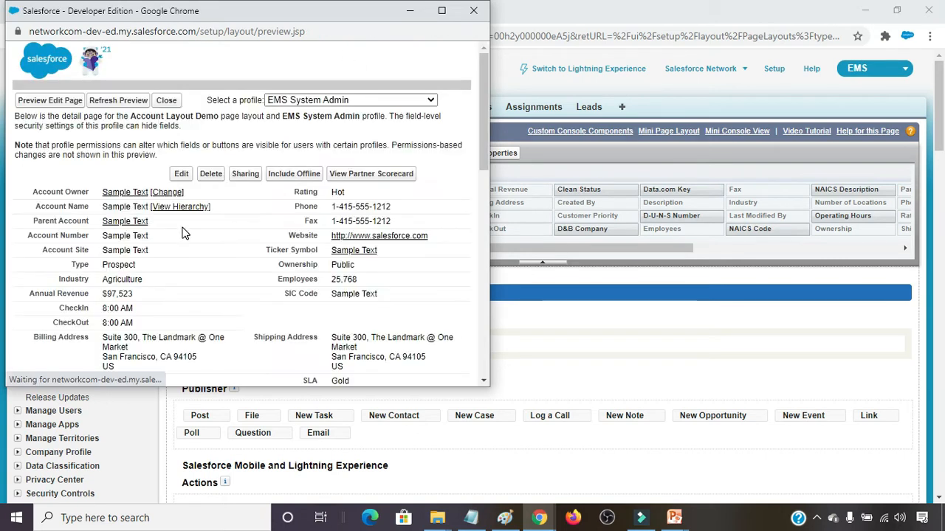
{"action": "scroll", "coordinate": [103, 182], "scroll_direction": "down", "scroll_amount": 2}
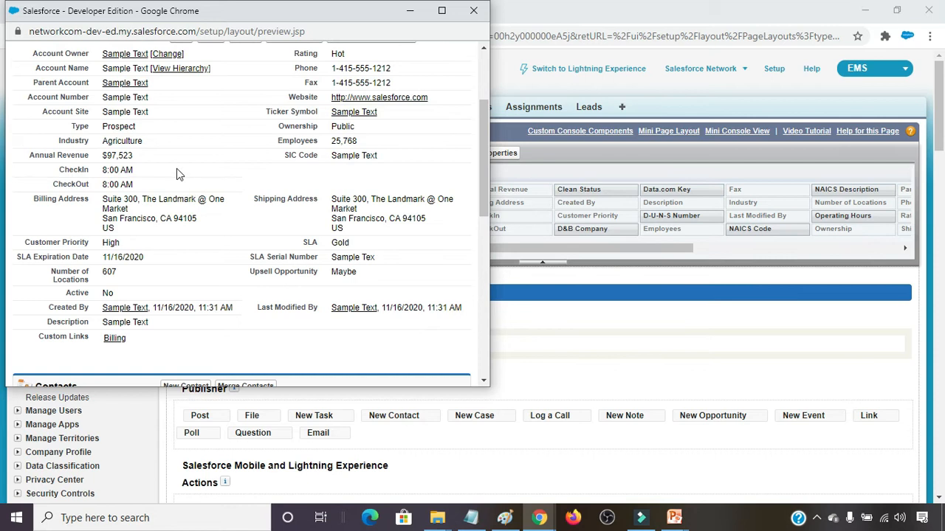
{"action": "scroll", "coordinate": [169, 163], "scroll_direction": "up", "scroll_amount": 2}
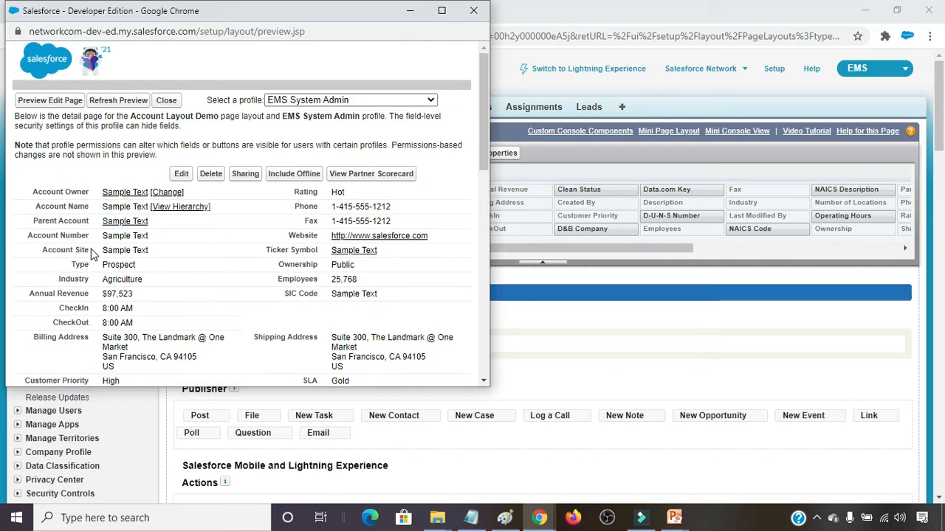
{"action": "scroll", "coordinate": [94, 256], "scroll_direction": "down", "scroll_amount": 1}
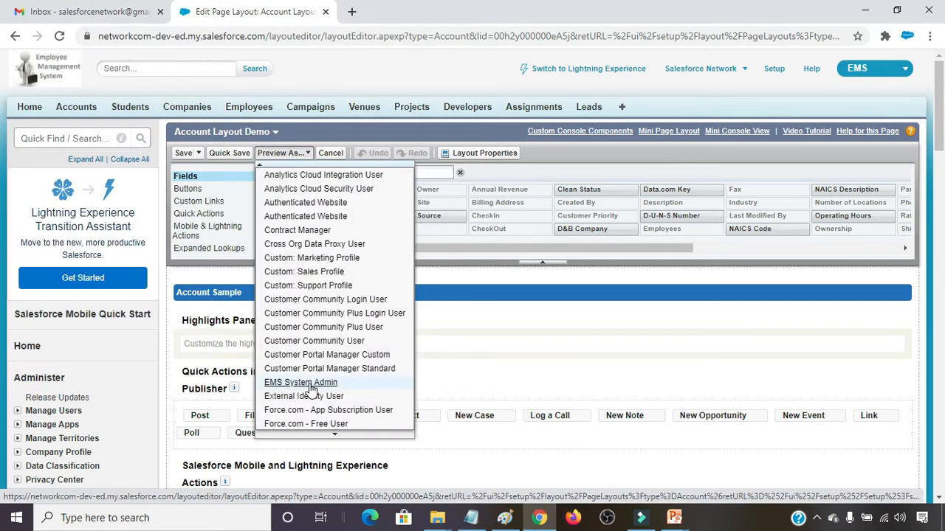
{"action": "left_click", "coordinate": [542, 332]}
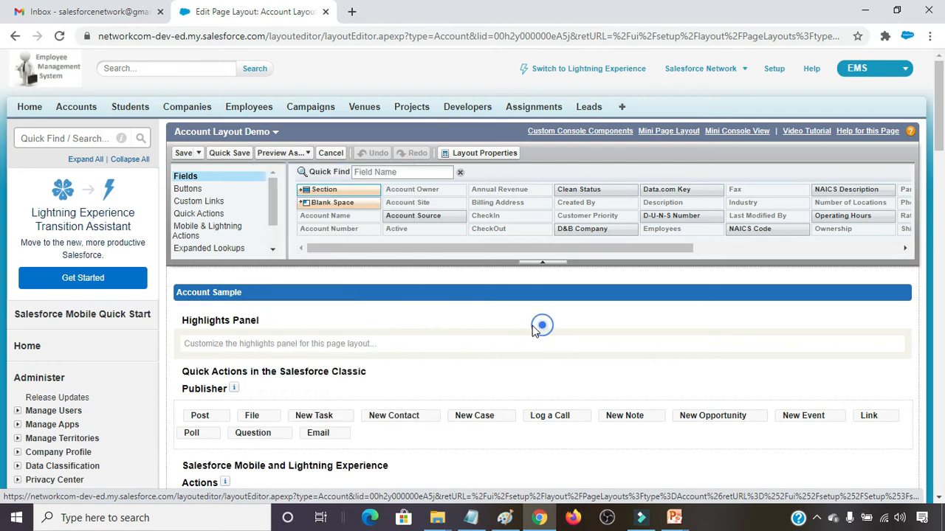
Step: Remove the Annual Revenue, CheckIn and CheckOut fields from the Account Information section and save the layout without leaving the editor
{"action": "scroll", "coordinate": [333, 299], "scroll_direction": "down", "scroll_amount": 7}
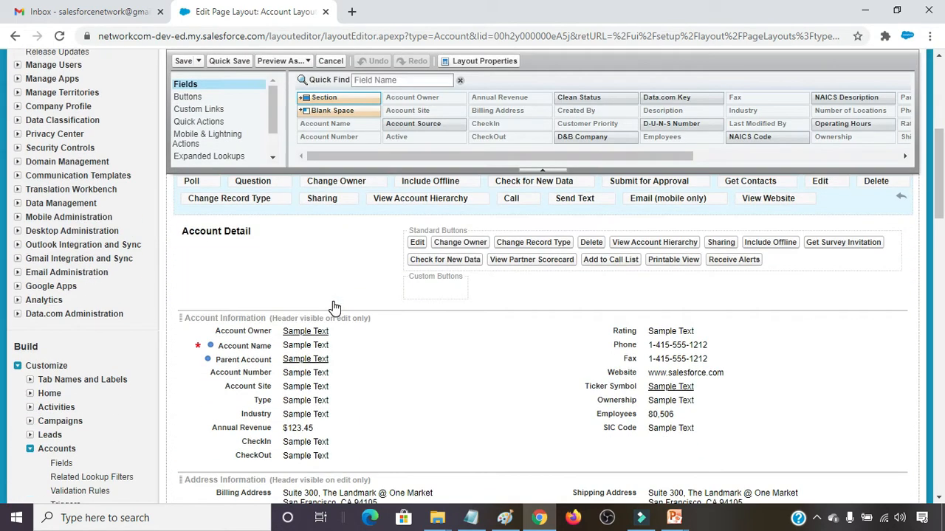
{"action": "left_click_drag", "start_coordinate": [251, 291], "coordinate": [421, 127]}
{"action": "left_click_drag", "start_coordinate": [251, 293], "coordinate": [428, 133]}
{"action": "left_click_drag", "start_coordinate": [294, 290], "coordinate": [415, 133]}
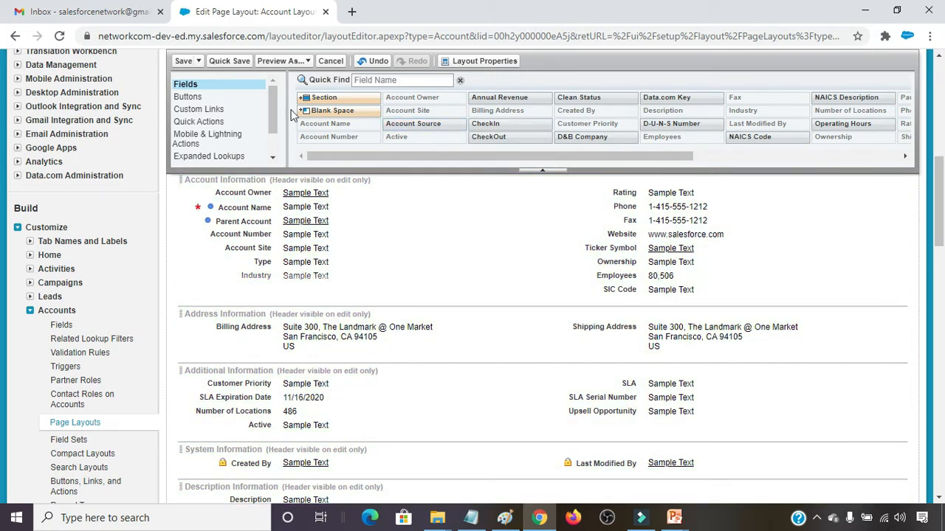
{"action": "left_click", "coordinate": [220, 62]}
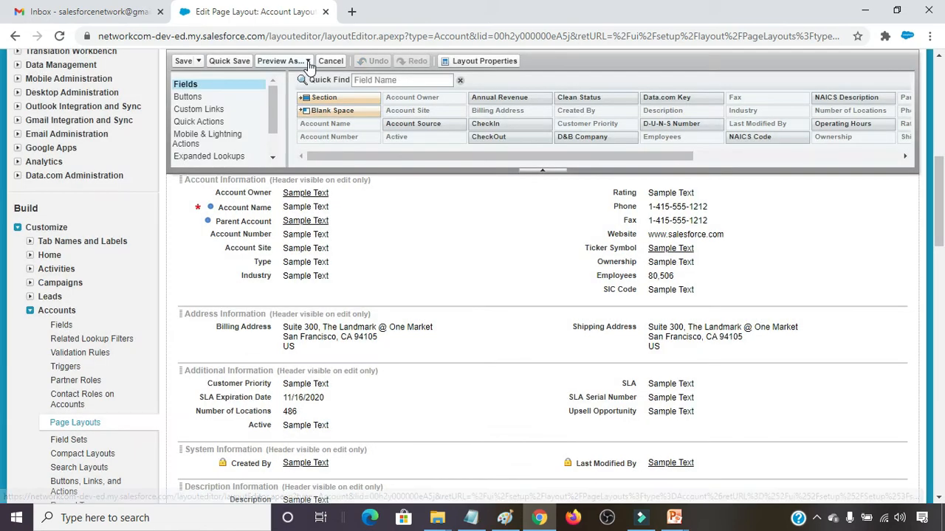
Step: Preview the edited account layout as the EMS System Admin profile
{"action": "left_click", "coordinate": [308, 64]}
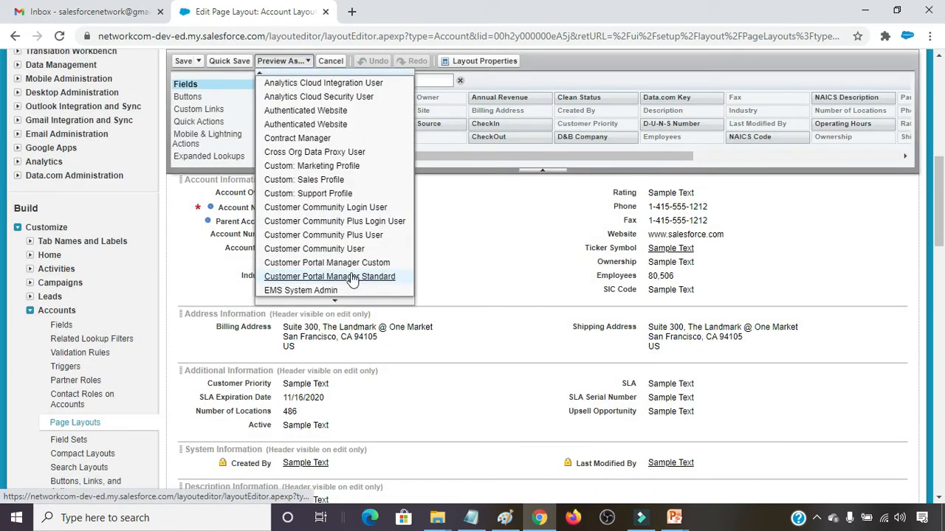
{"action": "left_click", "coordinate": [319, 293]}
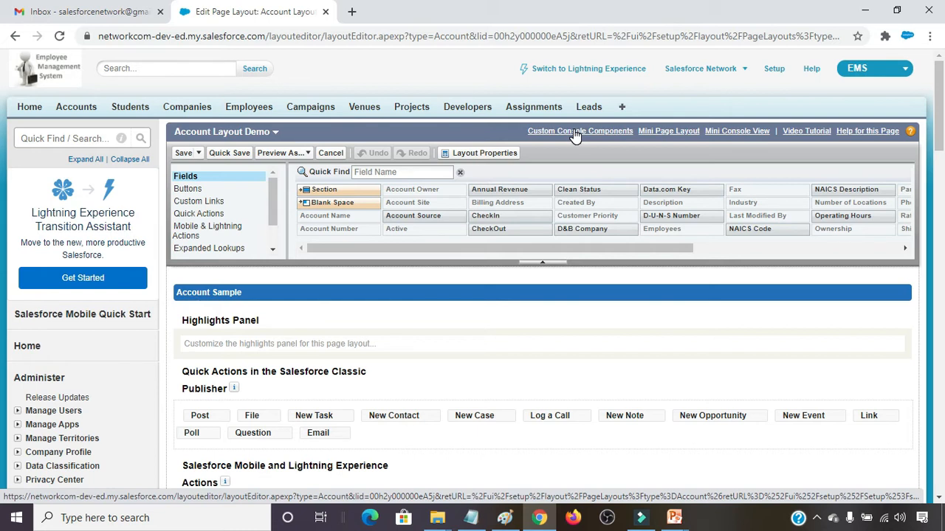
Step: Open a blank new student form to examine the fields on the current Student layout
{"action": "left_click", "coordinate": [130, 110]}
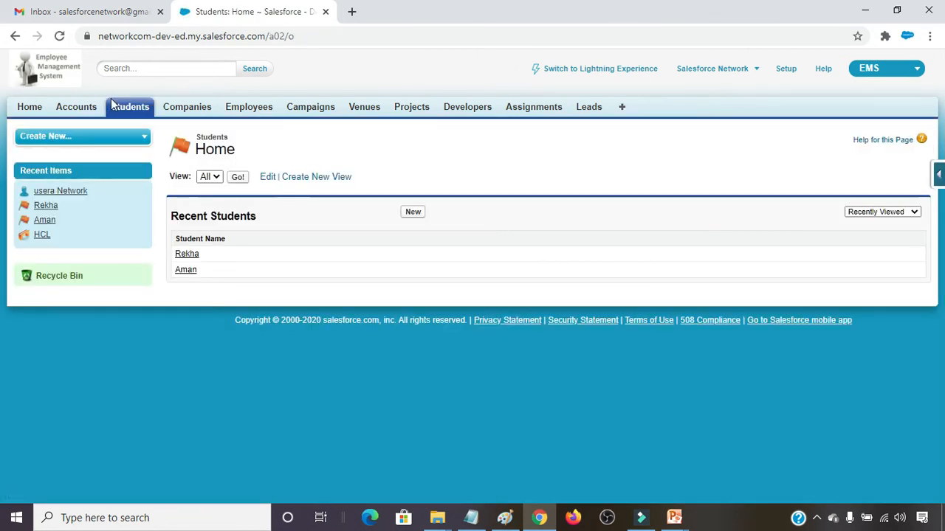
{"action": "left_click", "coordinate": [414, 214]}
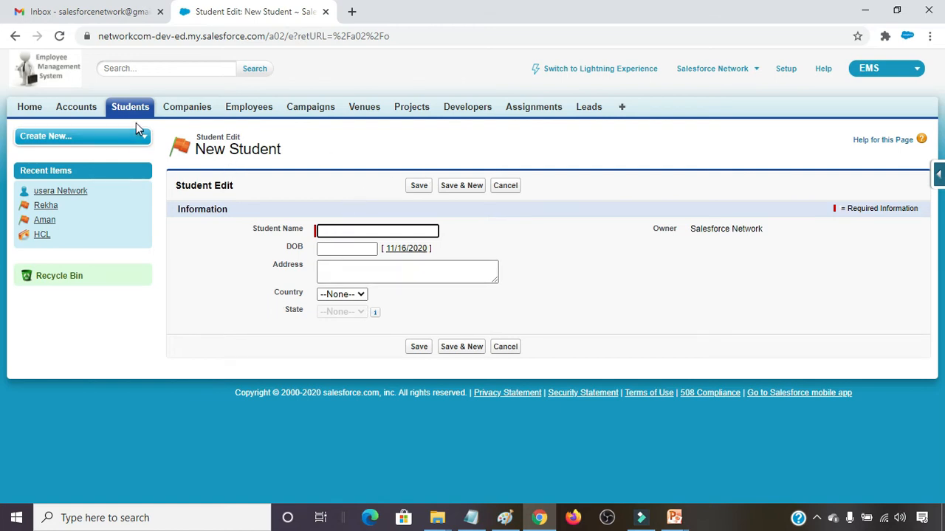
Step: Open the Student custom object's definition in Setup and go to its Page Layouts section
{"action": "left_click", "coordinate": [786, 69]}
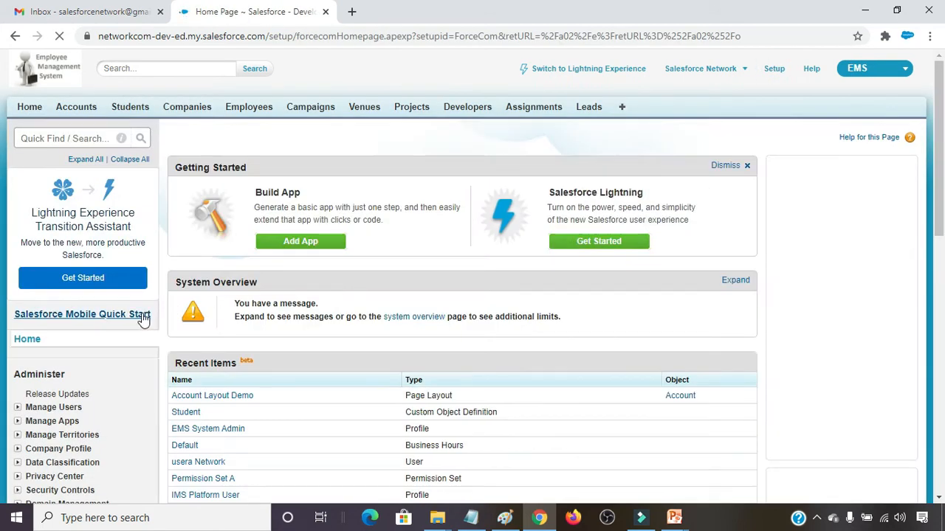
{"action": "scroll", "coordinate": [142, 314], "scroll_direction": "down", "scroll_amount": 3}
{"action": "scroll", "coordinate": [136, 318], "scroll_direction": "down", "scroll_amount": 5}
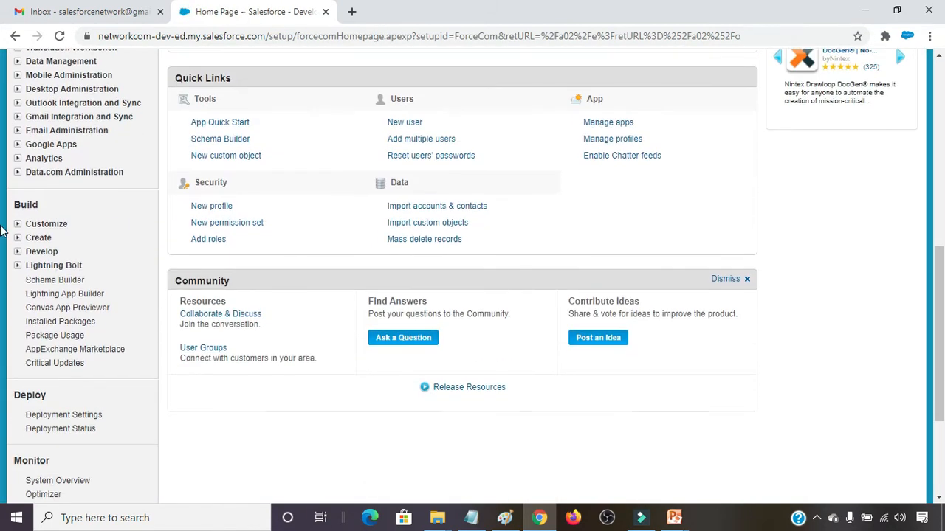
{"action": "left_click", "coordinate": [18, 240]}
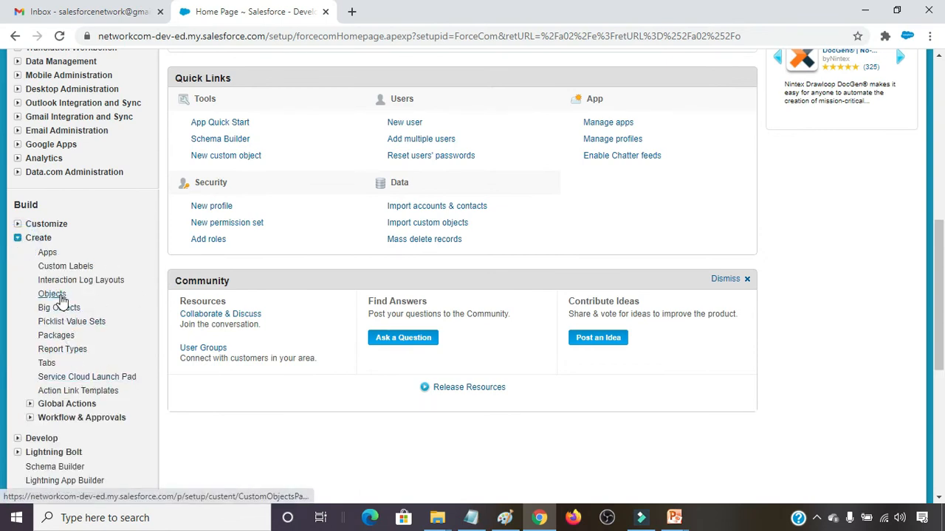
{"action": "left_click", "coordinate": [58, 295]}
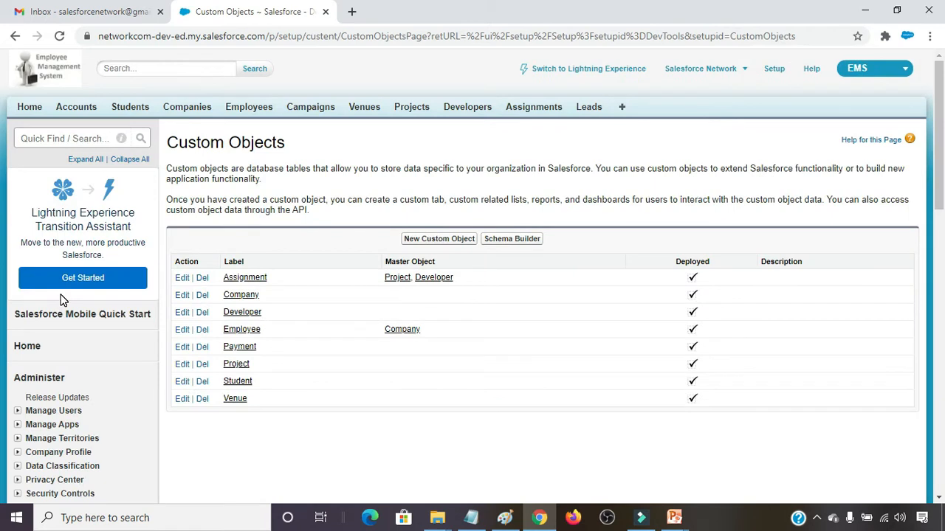
{"action": "left_click", "coordinate": [246, 387]}
{"action": "scroll", "coordinate": [280, 385], "scroll_direction": "down", "scroll_amount": 5}
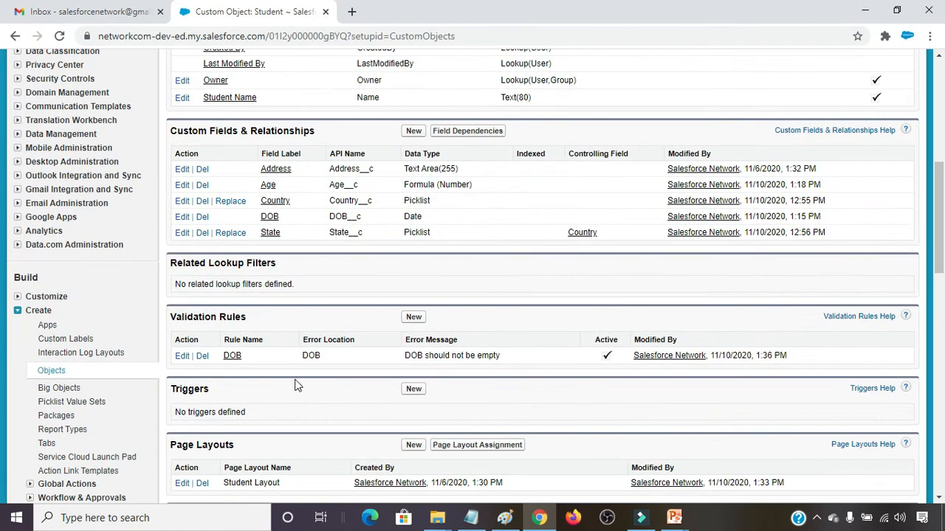
Step: Create a new Student page layout named Student Layout Demo, cloned from the existing Student Layout
{"action": "scroll", "coordinate": [295, 384], "scroll_direction": "down", "scroll_amount": 2}
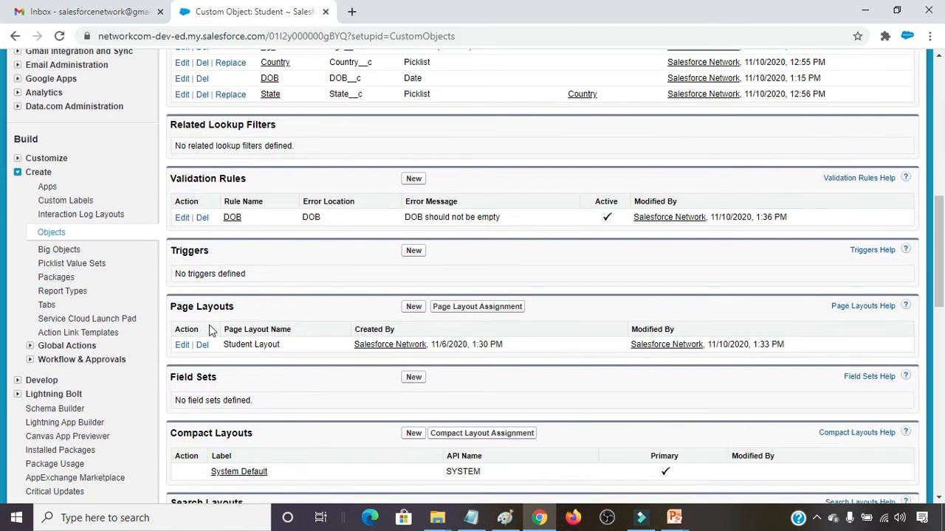
{"action": "left_click", "coordinate": [413, 309]}
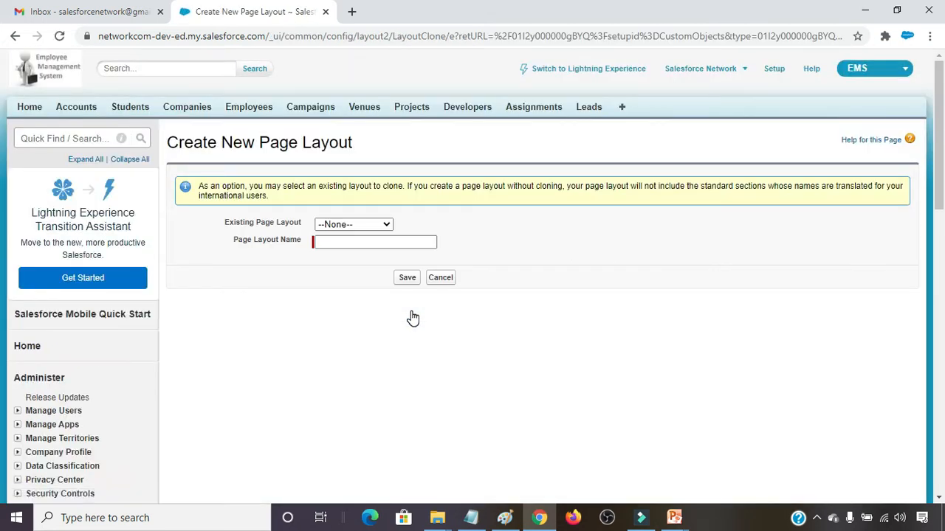
{"action": "left_click", "coordinate": [363, 226]}
{"action": "left_click", "coordinate": [362, 247]}
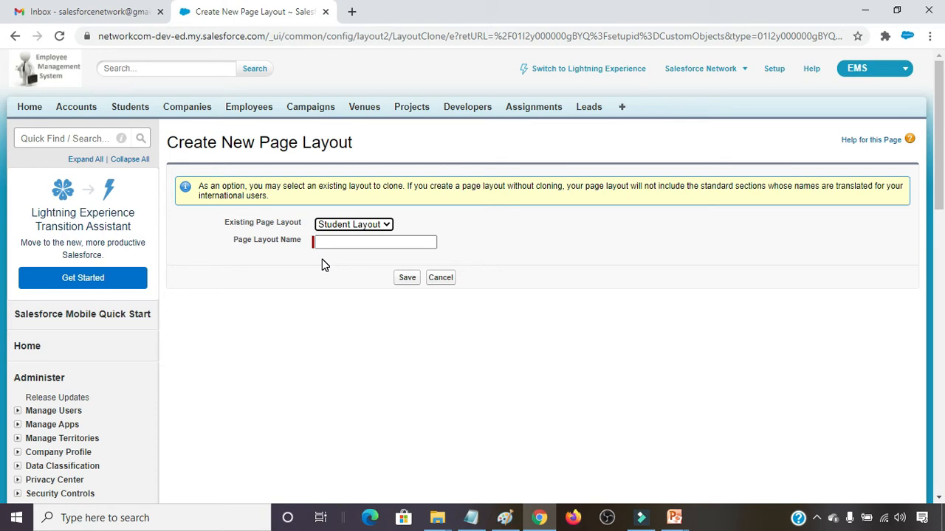
{"action": "left_click", "coordinate": [331, 240]}
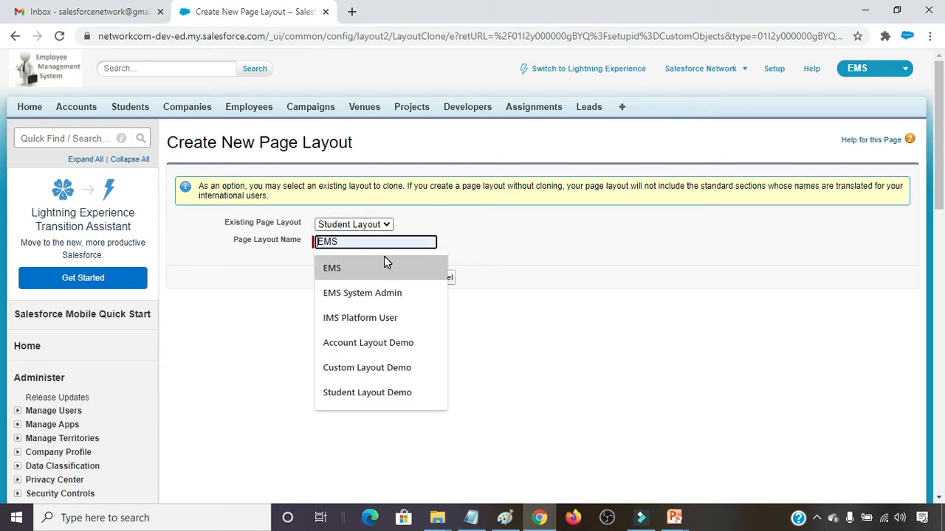
{"action": "type", "text": "S"}
{"action": "left_click", "coordinate": [384, 258]}
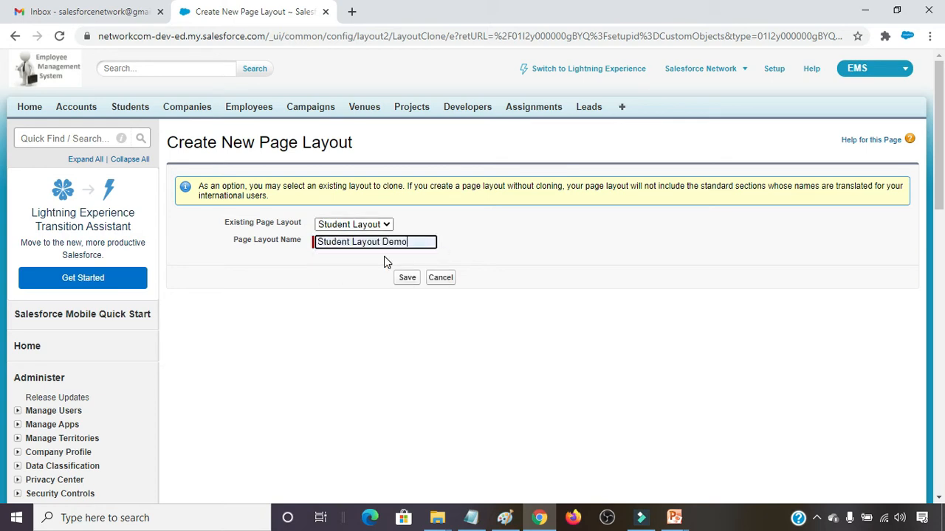
{"action": "left_click", "coordinate": [409, 279]}
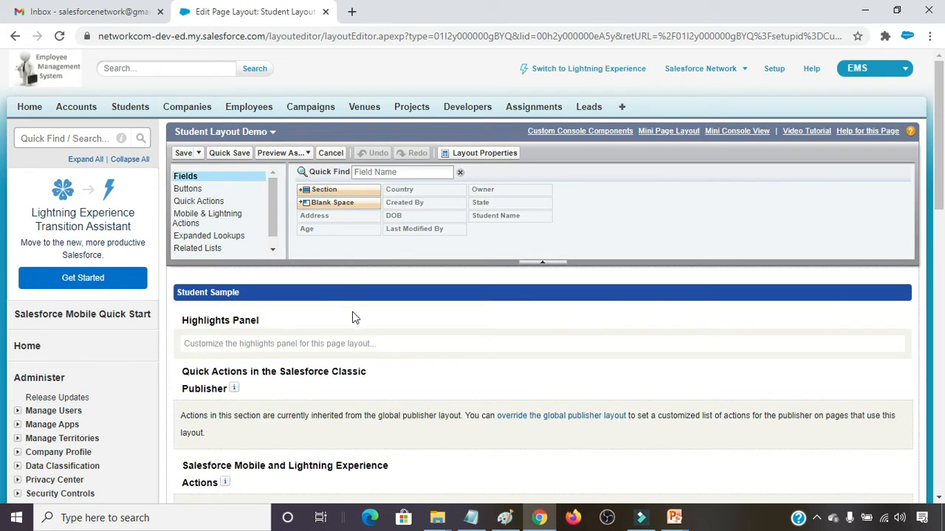
Step: Preview the new student layout as the EMS System Admin profile, then close the preview
{"action": "scroll", "coordinate": [352, 315], "scroll_direction": "down", "scroll_amount": 5}
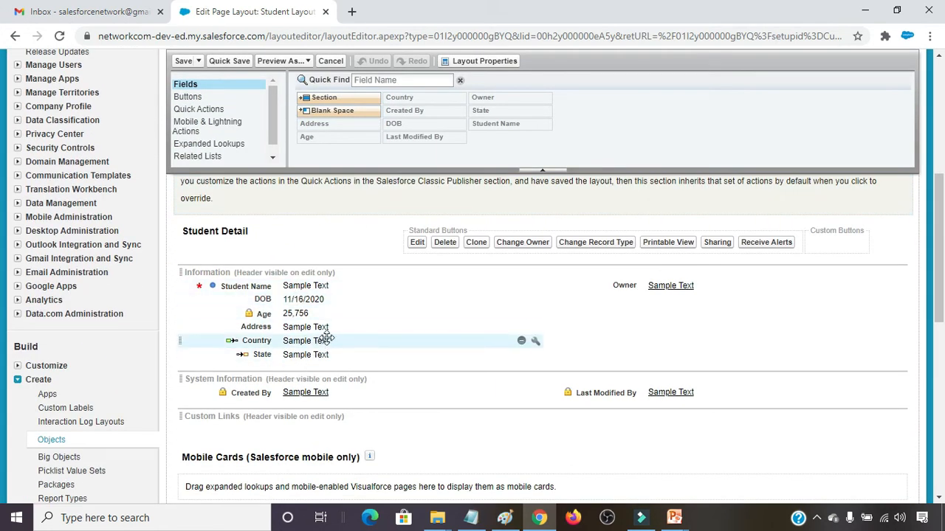
{"action": "left_click", "coordinate": [304, 62]}
{"action": "left_click", "coordinate": [310, 273]}
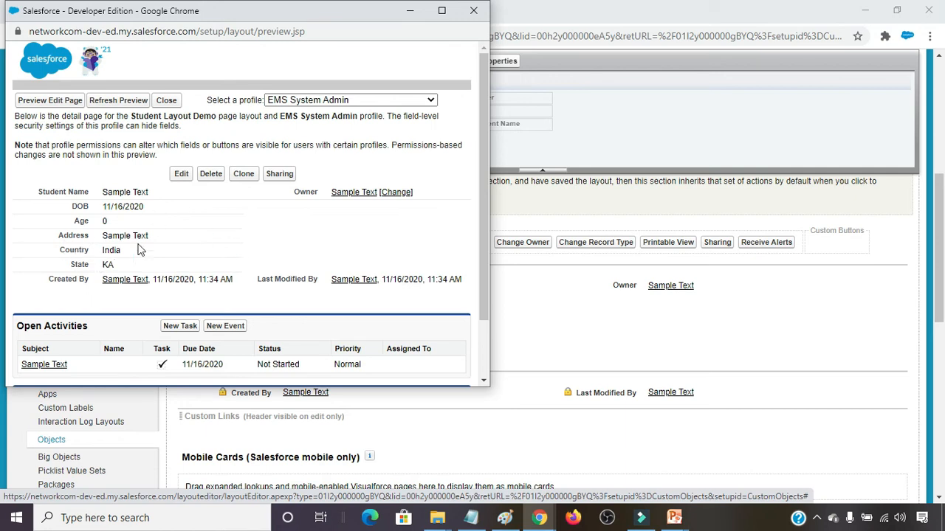
{"action": "left_click", "coordinate": [474, 10]}
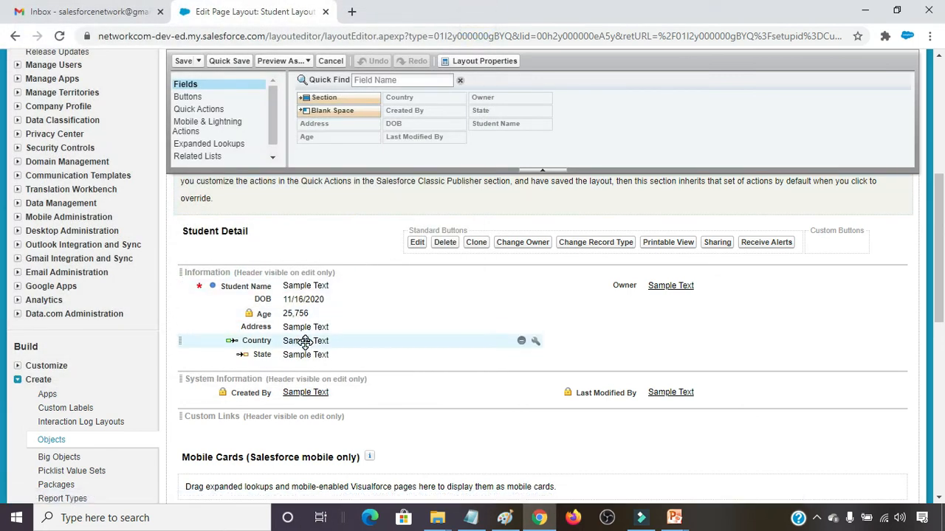
Step: Remove the Country and State fields from the Information section and save the layout without leaving the editor
{"action": "left_click_drag", "start_coordinate": [302, 343], "coordinate": [428, 126]}
{"action": "left_click_drag", "start_coordinate": [295, 341], "coordinate": [417, 191]}
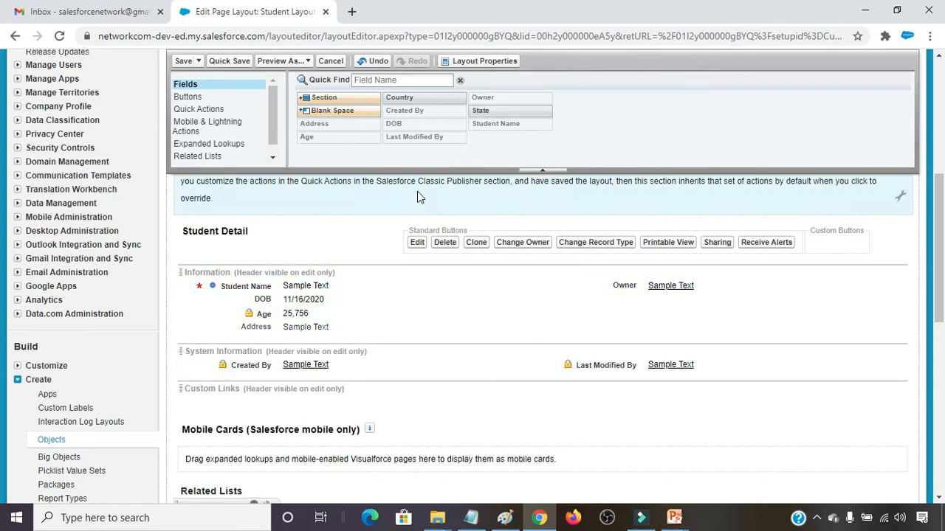
{"action": "left_click", "coordinate": [223, 61]}
Step: Preview the edited student layout as the EMS System Admin profile
{"action": "left_click", "coordinate": [309, 64]}
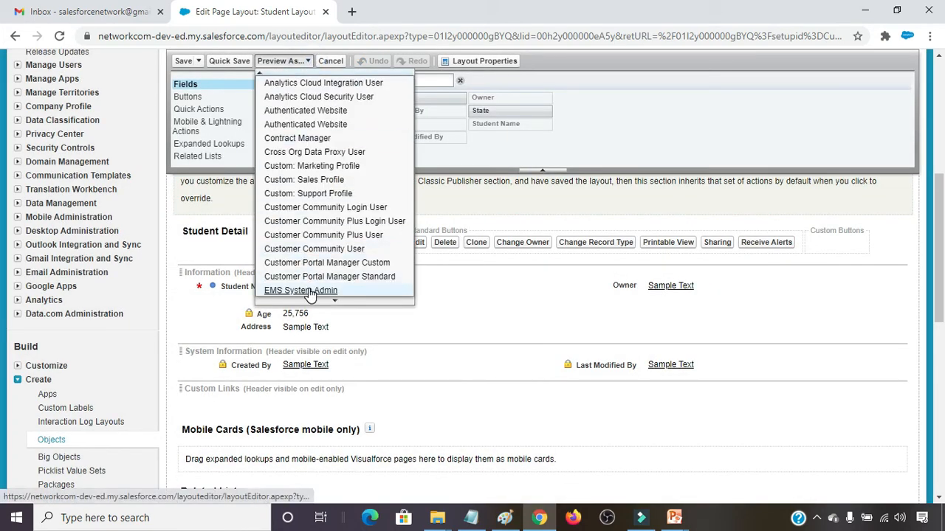
{"action": "left_click", "coordinate": [319, 292]}
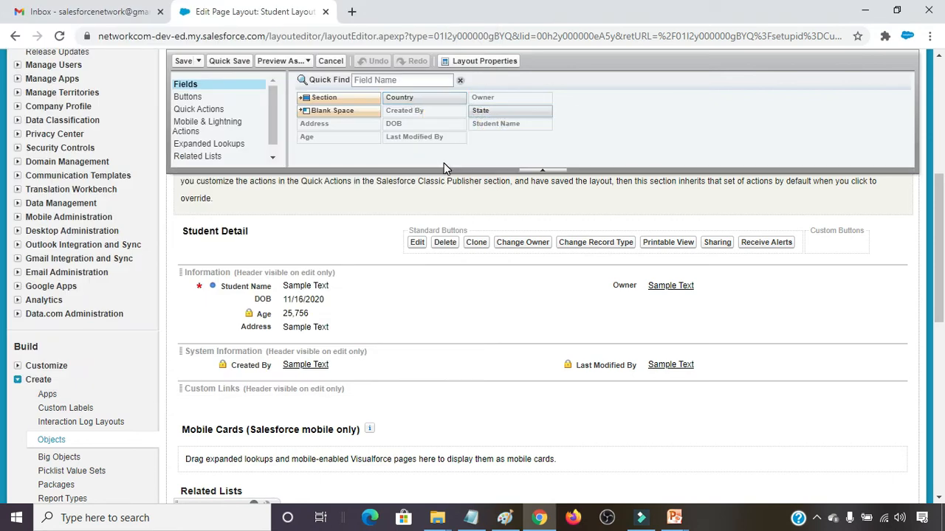
Step: Switch from Salesforce Classic to Lightning Experience and open Setup
{"action": "scroll", "coordinate": [461, 177], "scroll_direction": "up", "scroll_amount": 5}
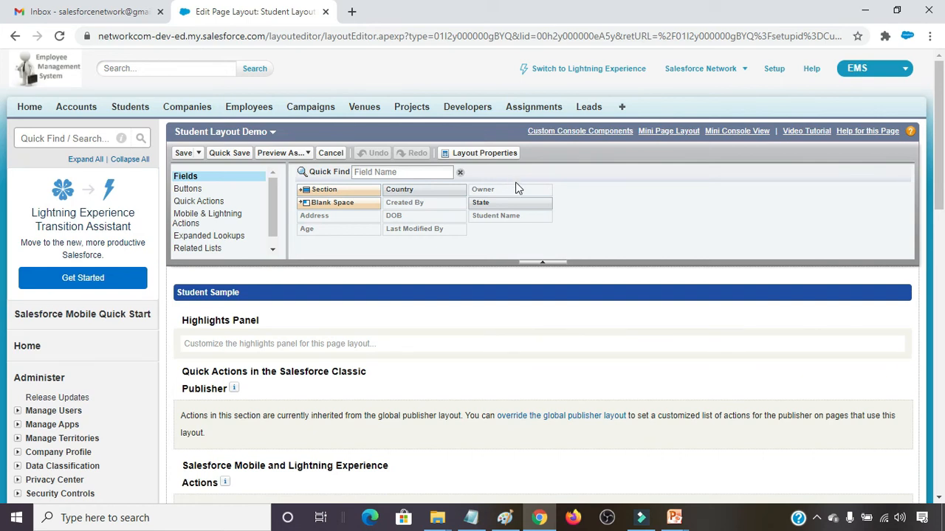
{"action": "mouse_move", "coordinate": [517, 202]}
{"action": "left_click", "coordinate": [562, 70]}
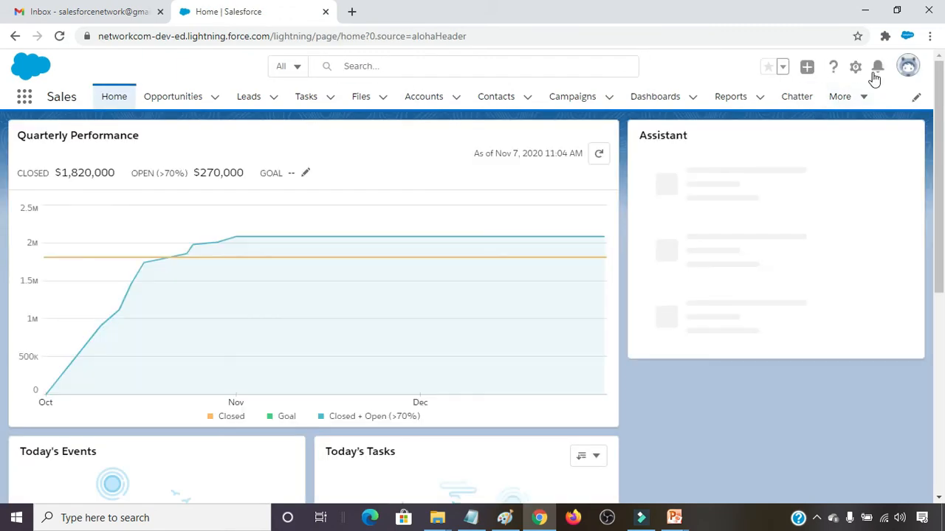
{"action": "left_click", "coordinate": [856, 68]}
{"action": "left_click", "coordinate": [812, 124]}
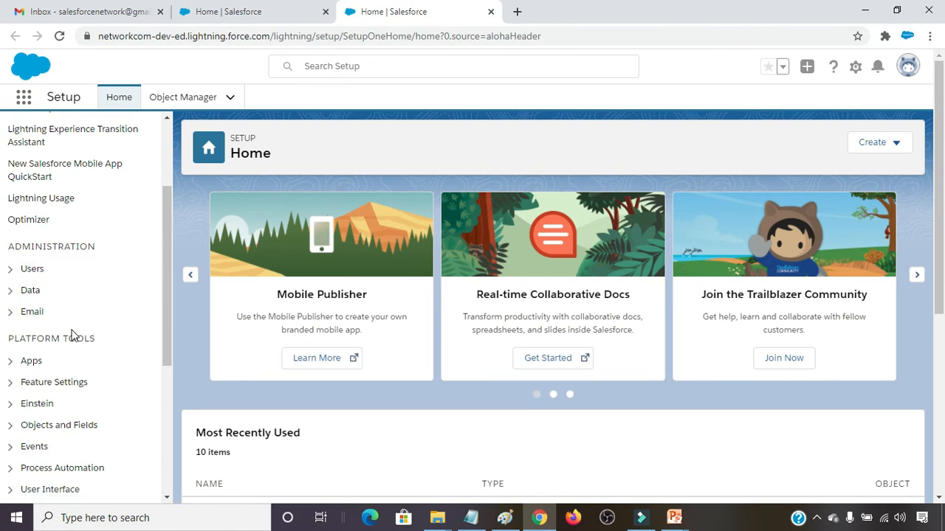
Step: Open the Object Manager from the Objects and Fields group in Setup
{"action": "scroll", "coordinate": [25, 357], "scroll_direction": "down", "scroll_amount": 2}
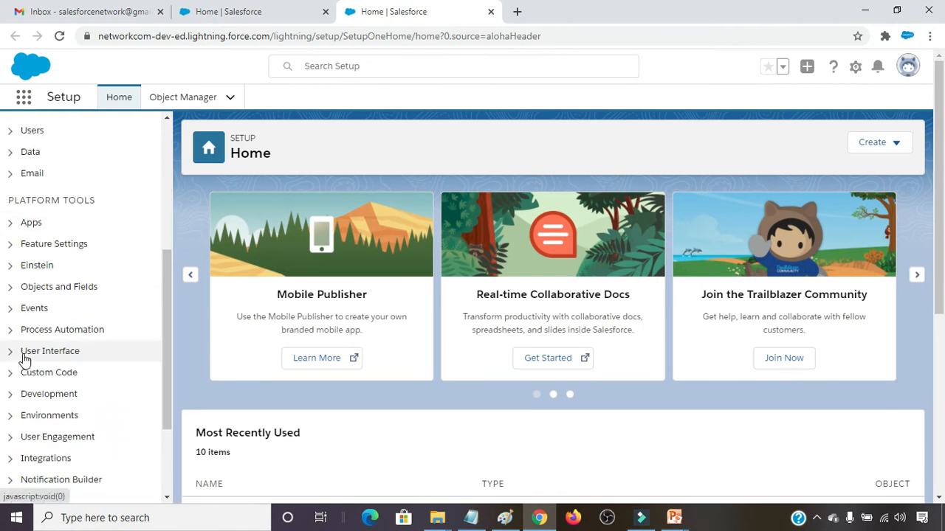
{"action": "left_click", "coordinate": [9, 290]}
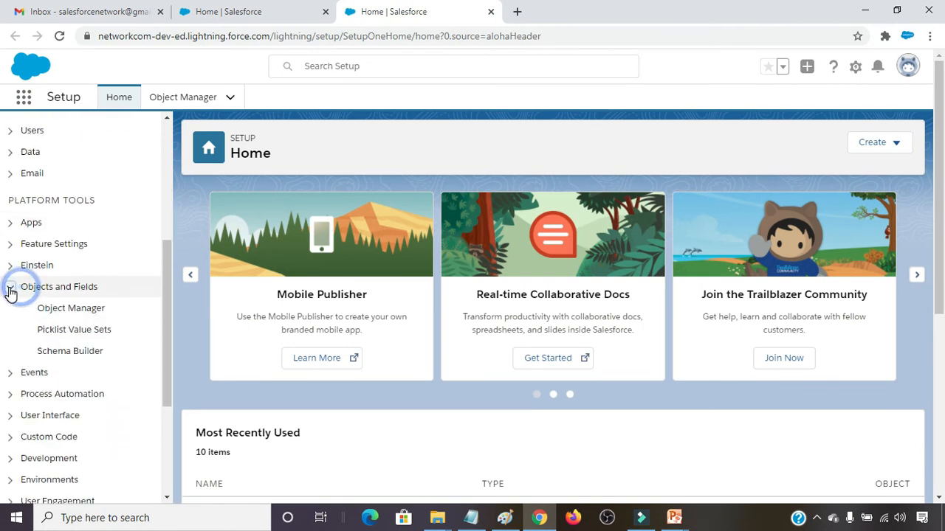
{"action": "left_click", "coordinate": [68, 310]}
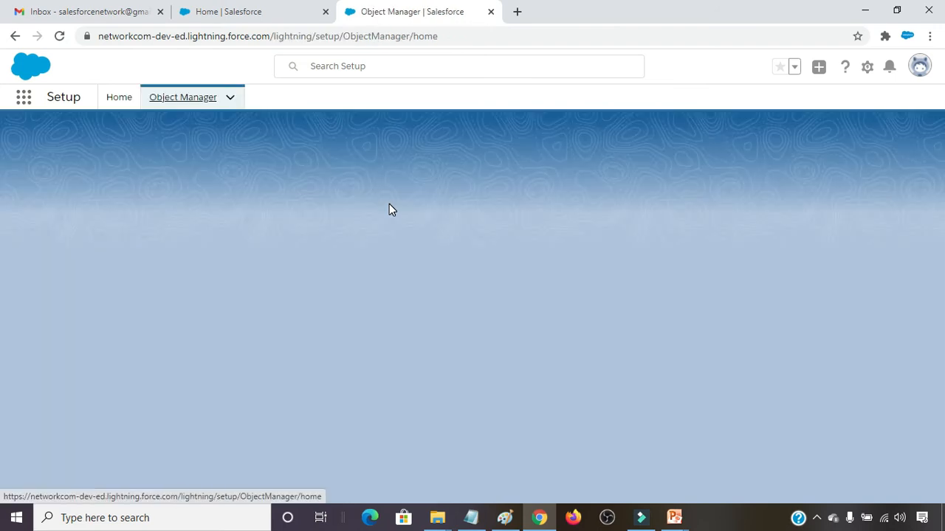
Step: Search the objects for Contact, open the Contact standard object and go to its page layouts
{"action": "scroll", "coordinate": [101, 275], "scroll_direction": "down", "scroll_amount": 3}
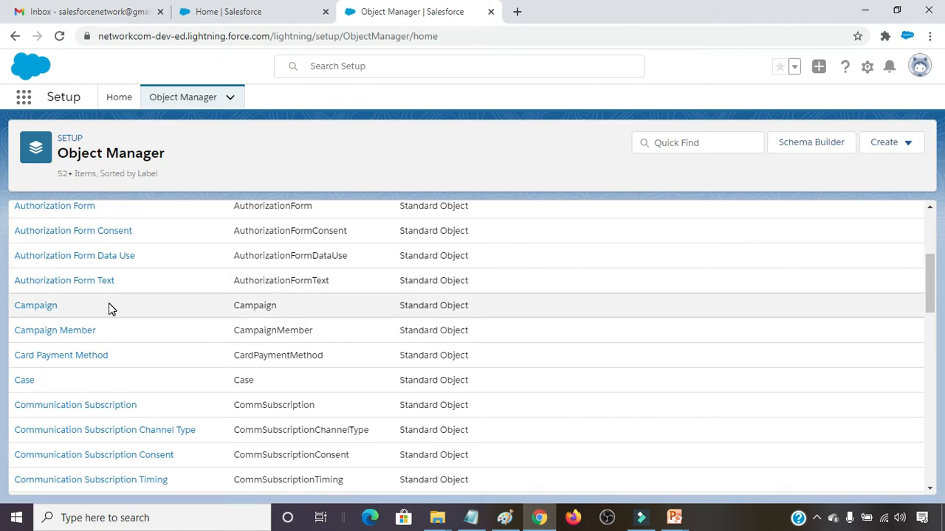
{"action": "scroll", "coordinate": [40, 395], "scroll_direction": "down", "scroll_amount": 1}
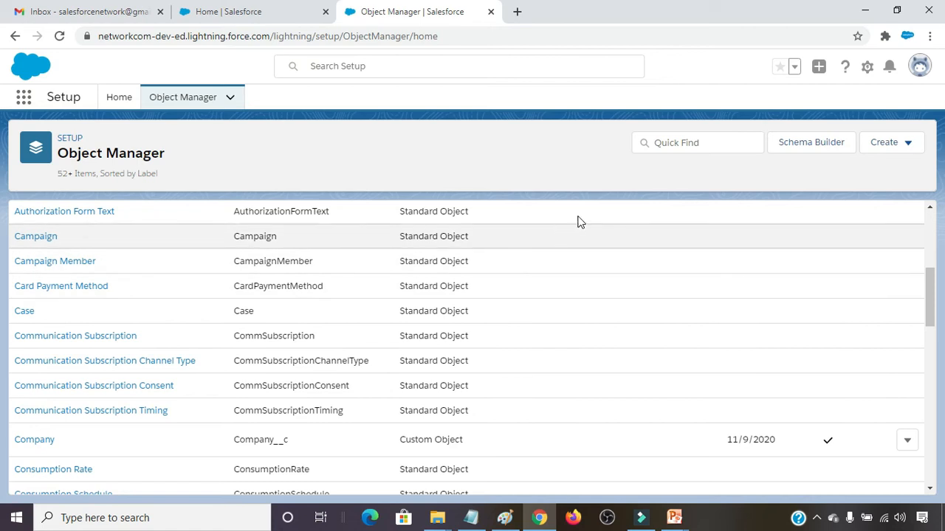
{"action": "left_click", "coordinate": [694, 143]}
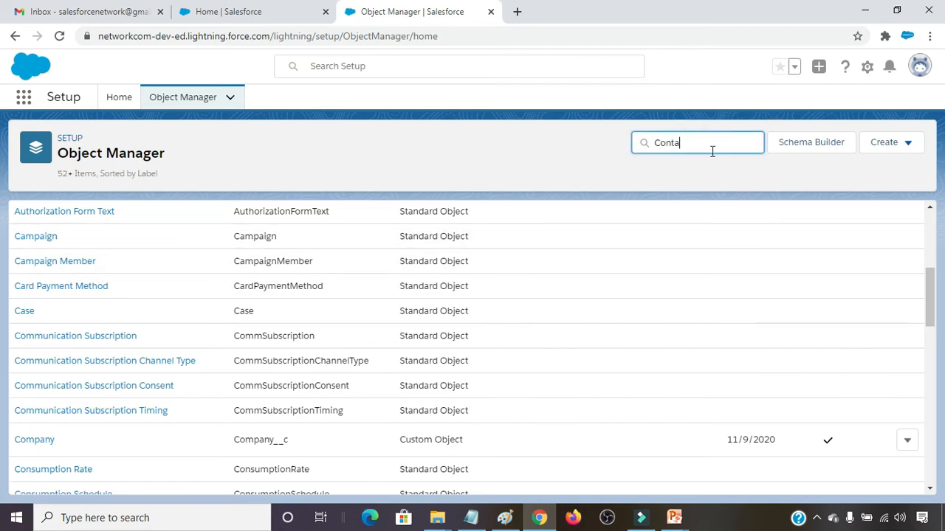
{"action": "type", "text": "Contact"}
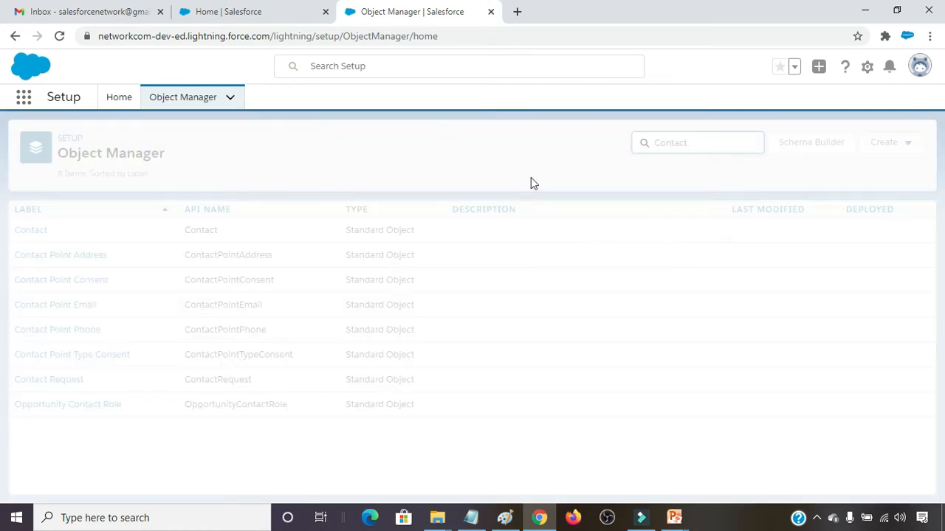
{"action": "left_click", "coordinate": [30, 231]}
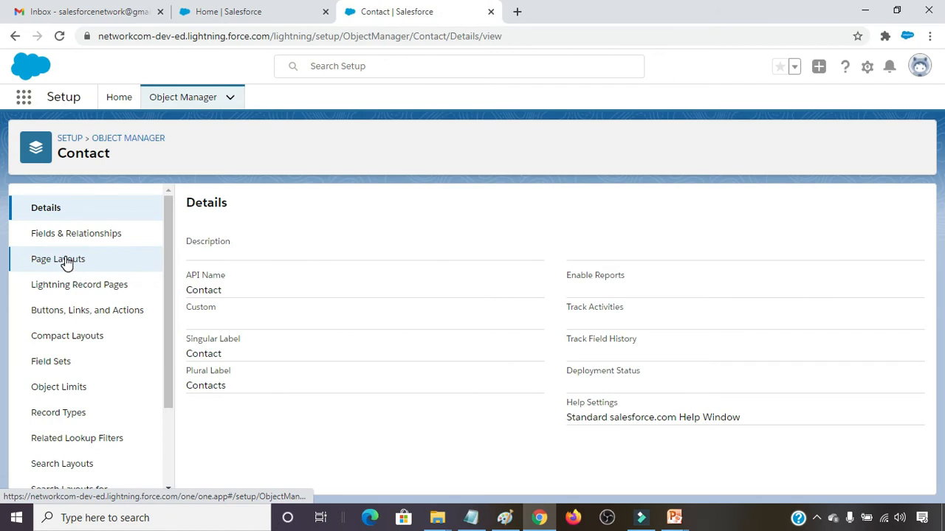
{"action": "left_click", "coordinate": [65, 260]}
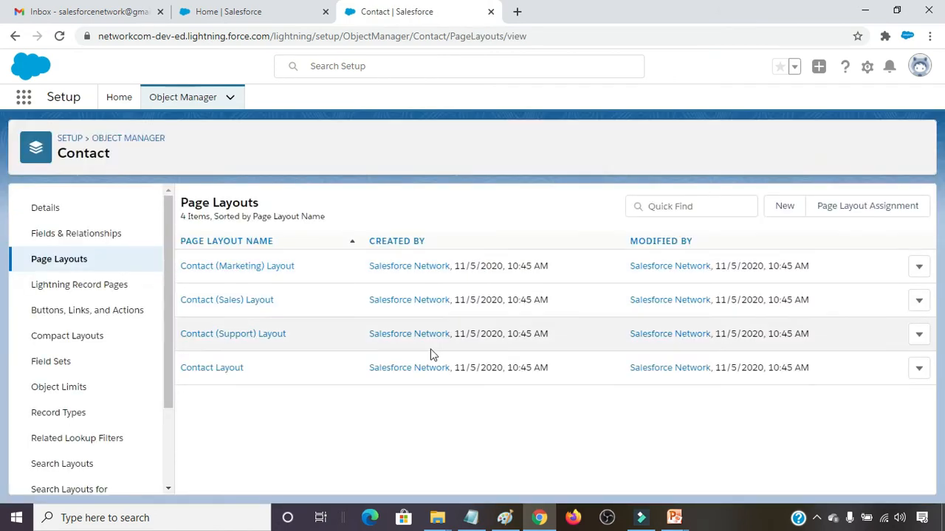
Step: Create a new Contact page layout named Contact Layout Demo, cloned from the existing Contact Layout
{"action": "left_click", "coordinate": [785, 207]}
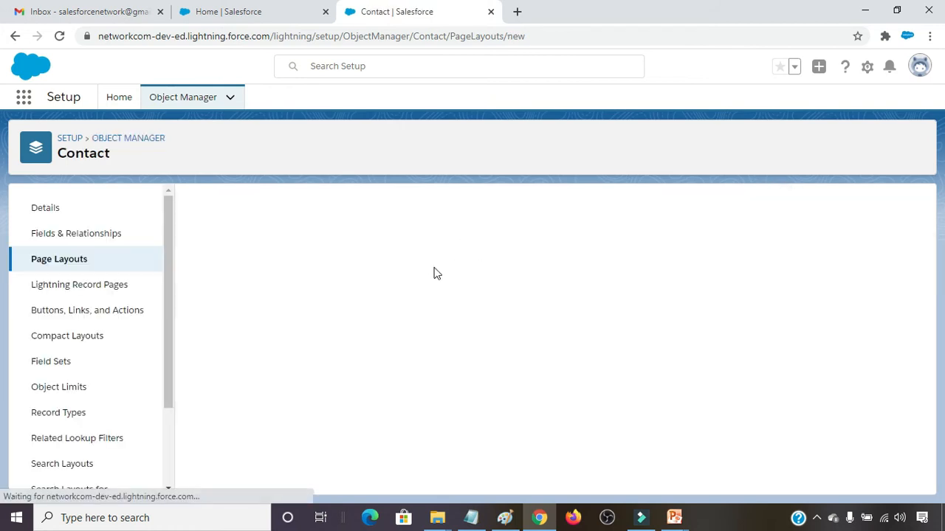
{"action": "left_click", "coordinate": [371, 284]}
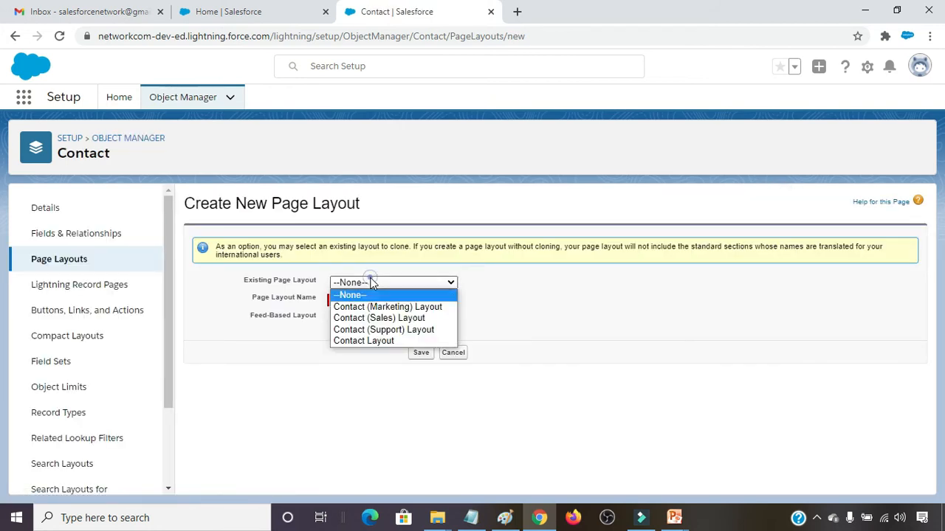
{"action": "left_click", "coordinate": [377, 341]}
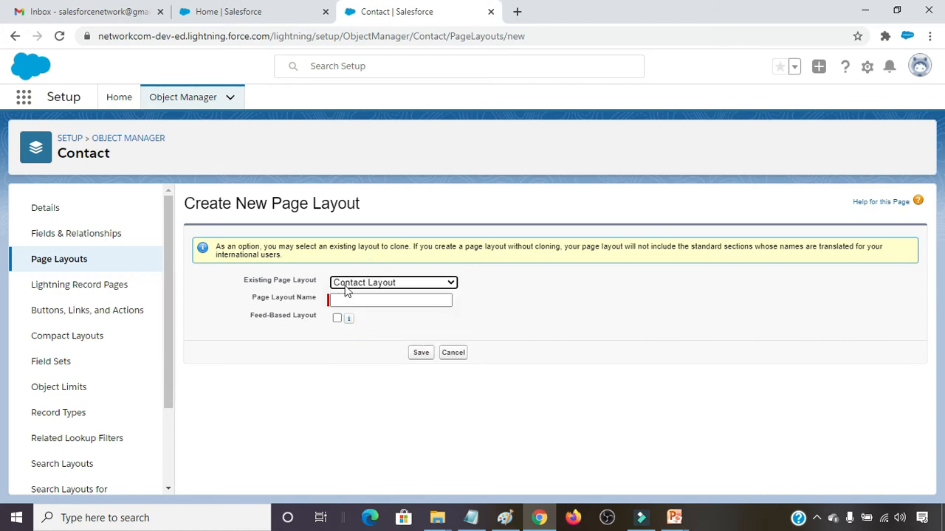
{"action": "left_click", "coordinate": [369, 300]}
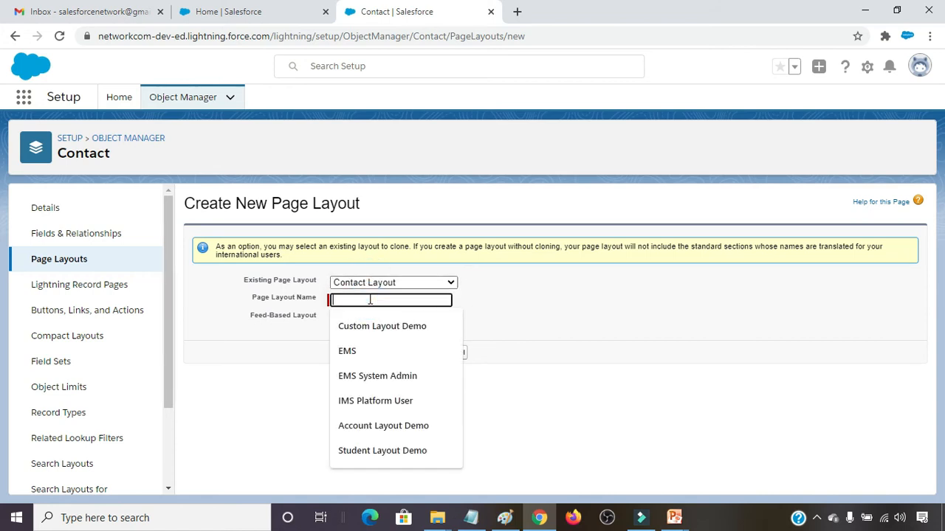
{"action": "type", "text": "Co"}
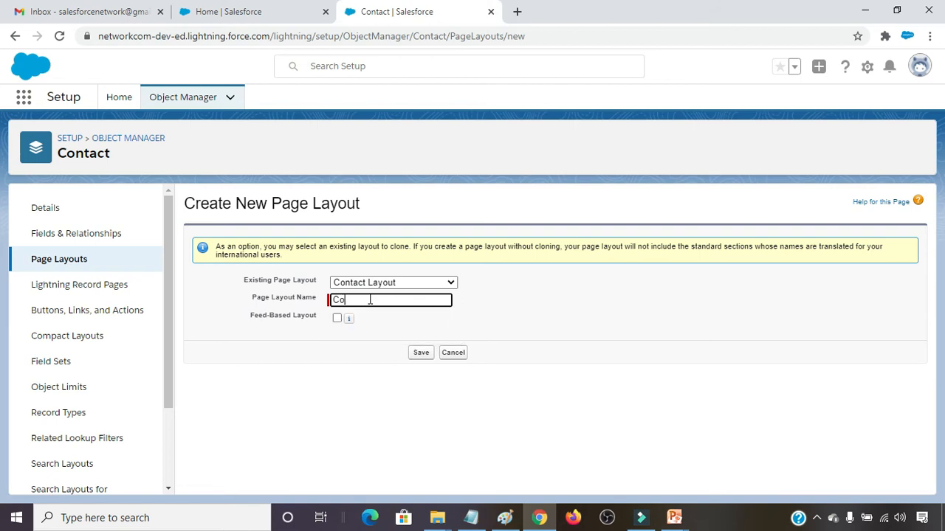
{"action": "type", "text": "ntact Layout Demo"}
{"action": "left_click", "coordinate": [419, 352]}
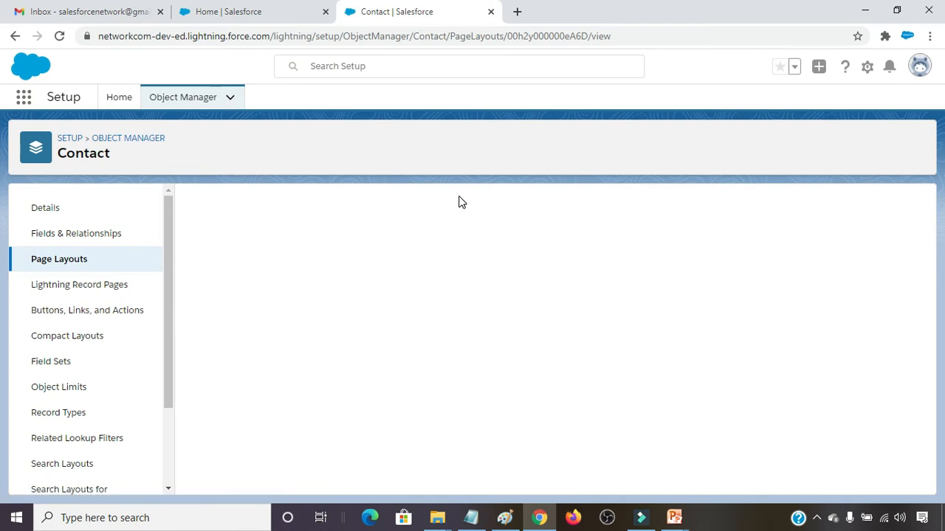
Step: Preview the Contact Layout Demo page layout as the IMS Platform User profile
{"action": "scroll", "coordinate": [412, 414], "scroll_direction": "down", "scroll_amount": 5}
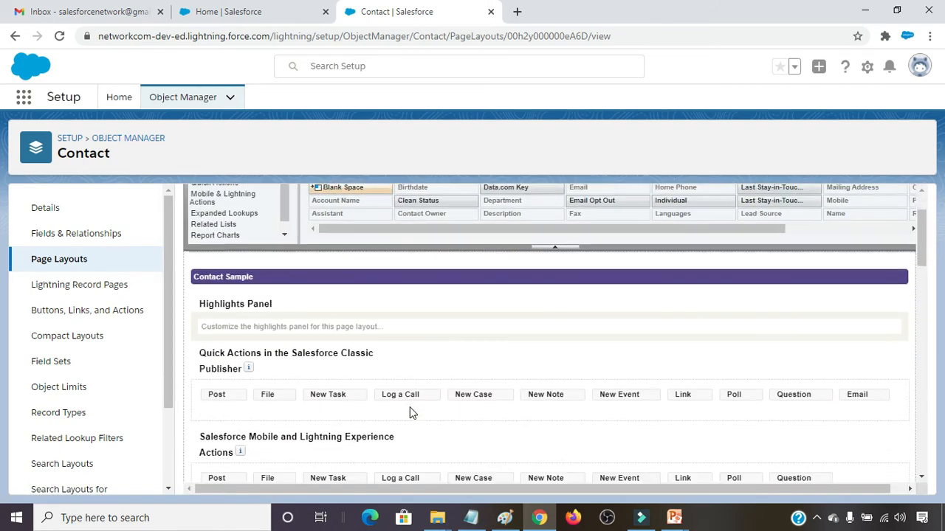
{"action": "scroll", "coordinate": [412, 413], "scroll_direction": "down", "scroll_amount": 2}
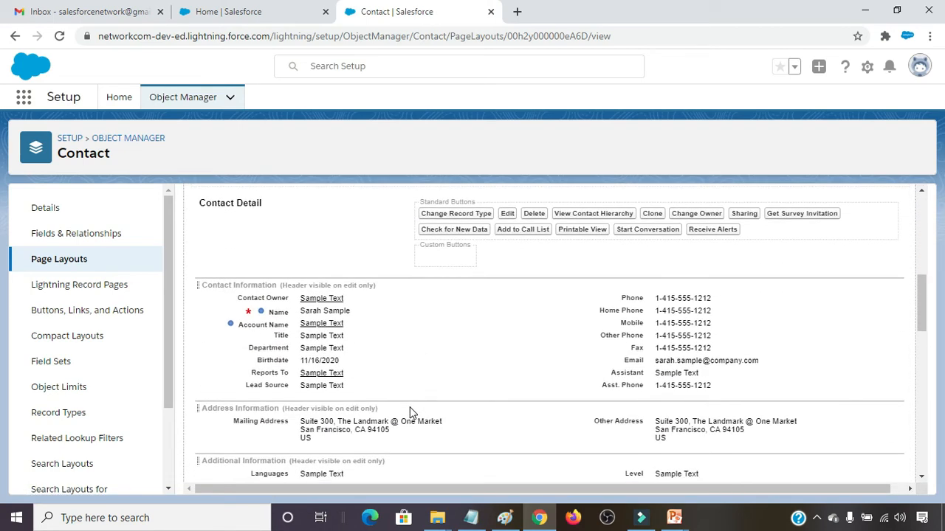
{"action": "scroll", "coordinate": [332, 374], "scroll_direction": "up", "scroll_amount": 2}
{"action": "scroll", "coordinate": [331, 381], "scroll_direction": "down", "scroll_amount": 2}
{"action": "scroll", "coordinate": [326, 368], "scroll_direction": "up", "scroll_amount": 1}
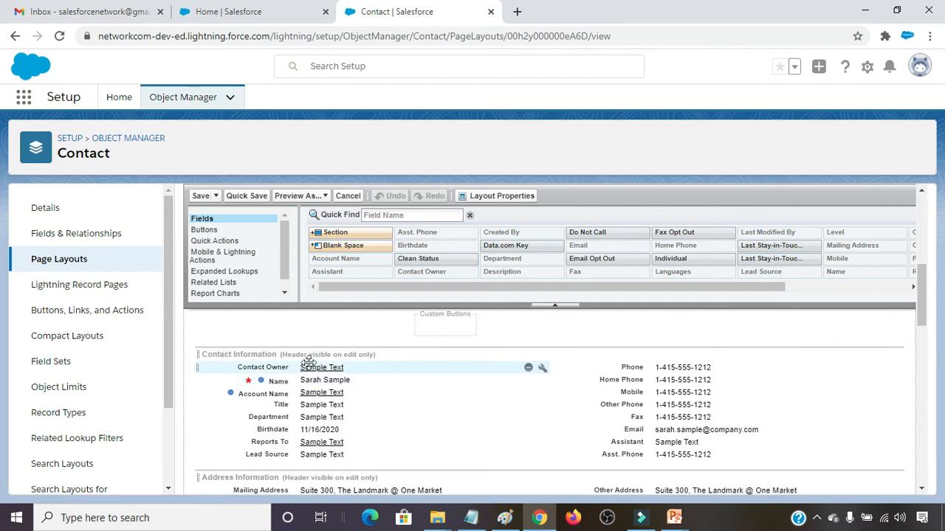
{"action": "scroll", "coordinate": [316, 366], "scroll_direction": "down", "scroll_amount": 1}
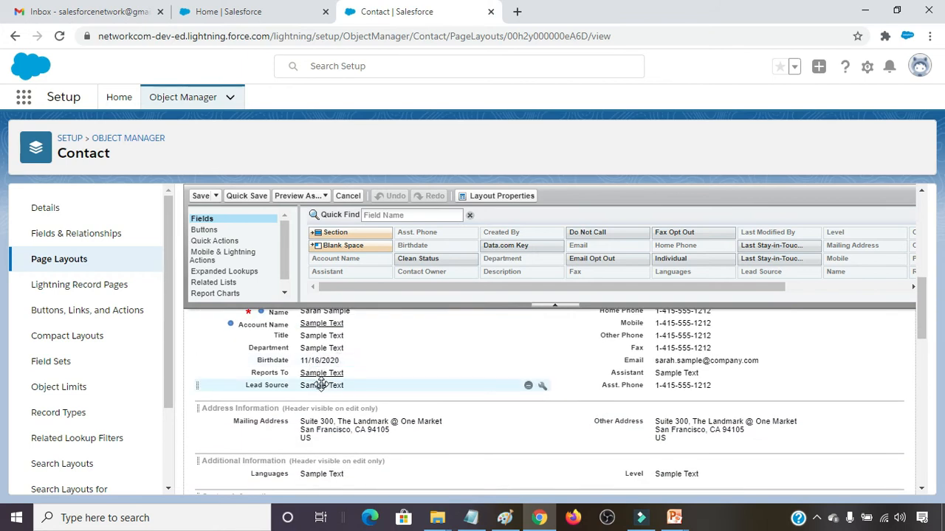
{"action": "left_click", "coordinate": [303, 197]}
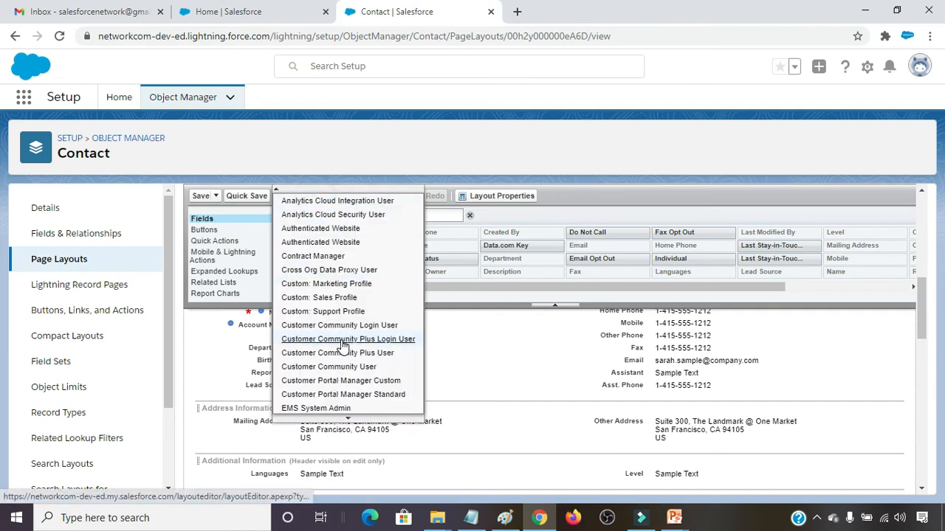
{"action": "scroll", "coordinate": [333, 355], "scroll_direction": "down", "scroll_amount": 1}
{"action": "scroll", "coordinate": [334, 355], "scroll_direction": "down", "scroll_amount": 6}
{"action": "scroll", "coordinate": [334, 355], "scroll_direction": "down", "scroll_amount": 4}
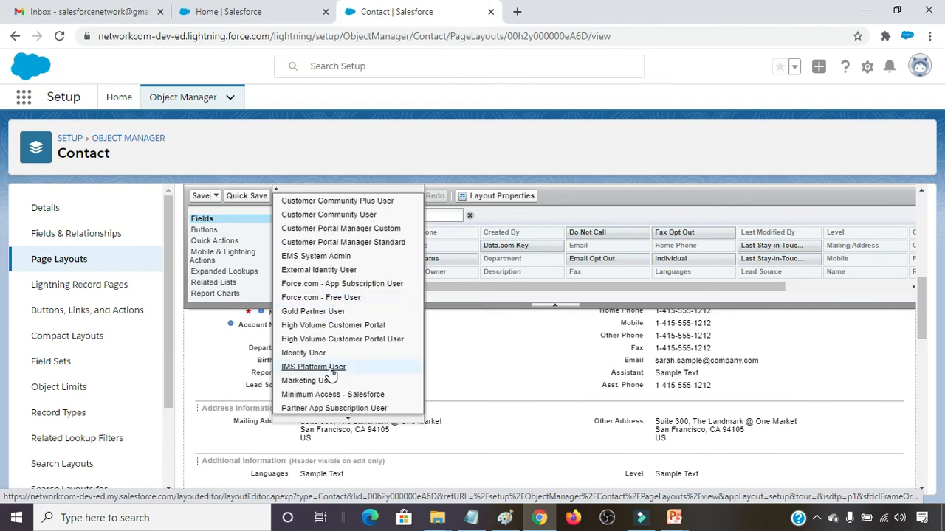
{"action": "left_click", "coordinate": [330, 371]}
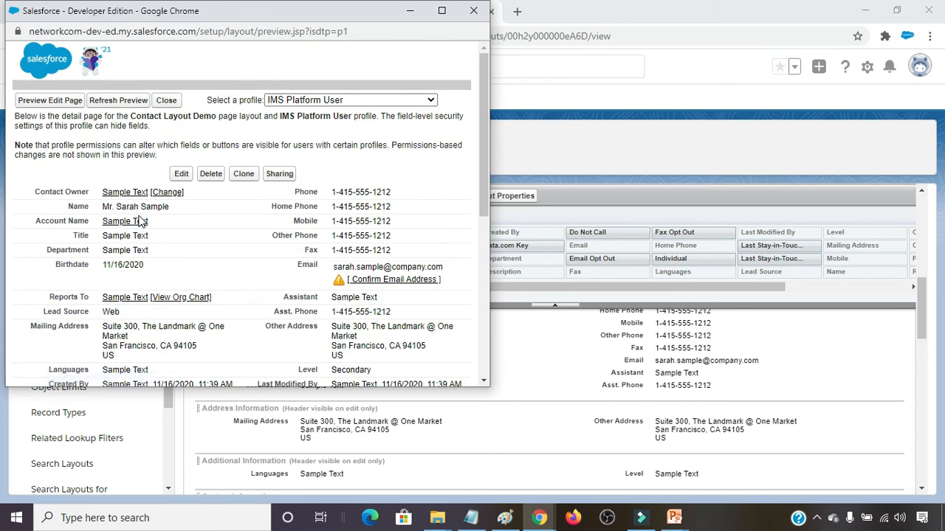
Step: Look through the contact fields and related lists in the IMS Platform User preview and close the preview window
{"action": "scroll", "coordinate": [137, 296], "scroll_direction": "down", "scroll_amount": 2}
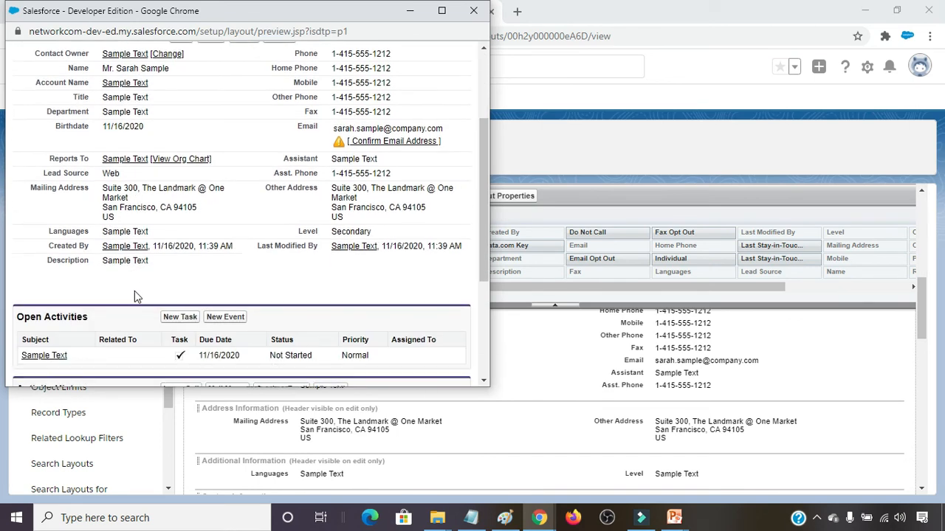
{"action": "scroll", "coordinate": [134, 291], "scroll_direction": "down", "scroll_amount": 2}
{"action": "scroll", "coordinate": [235, 212], "scroll_direction": "up", "scroll_amount": 4}
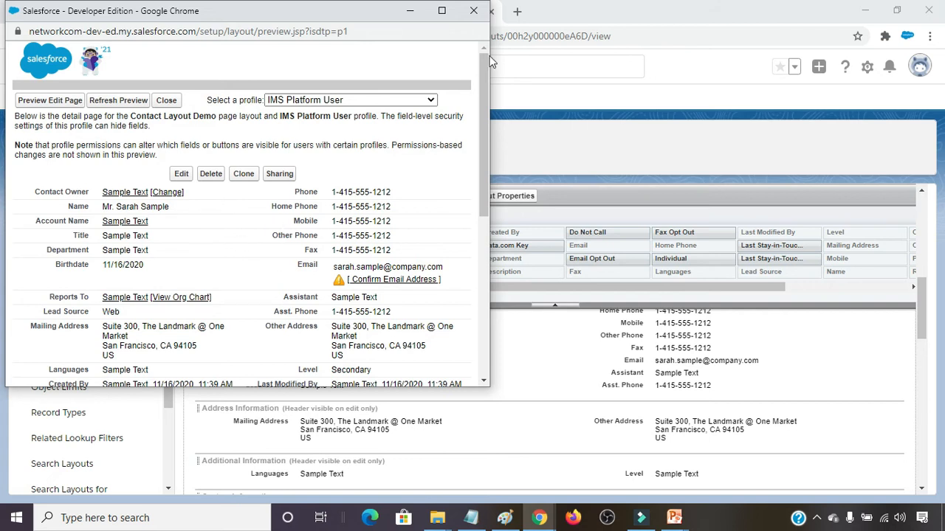
{"action": "left_click", "coordinate": [473, 11]}
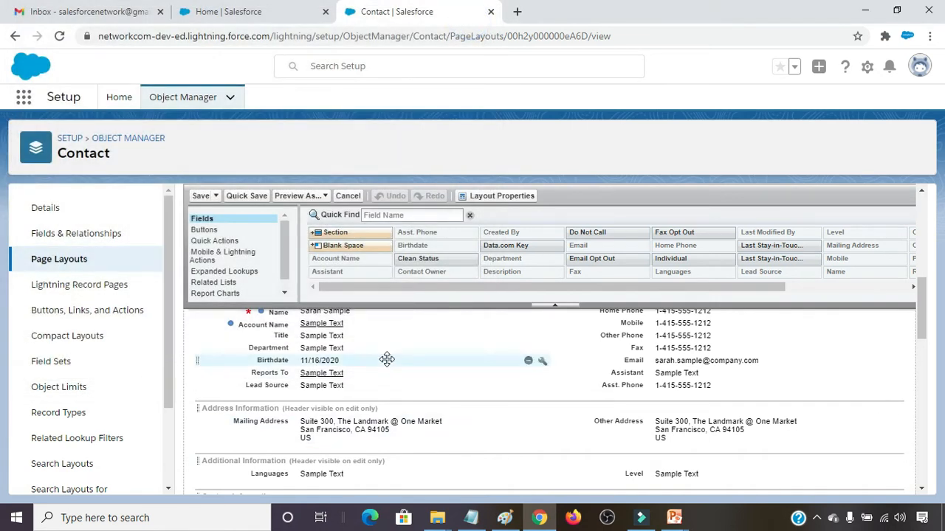
Step: Remove Department, Birthdate, Reports To and Lead Source from the Contact Information section and quick-save the layout
{"action": "scroll", "coordinate": [385, 347], "scroll_direction": "up", "scroll_amount": 1}
{"action": "scroll", "coordinate": [383, 347], "scroll_direction": "up", "scroll_amount": 3}
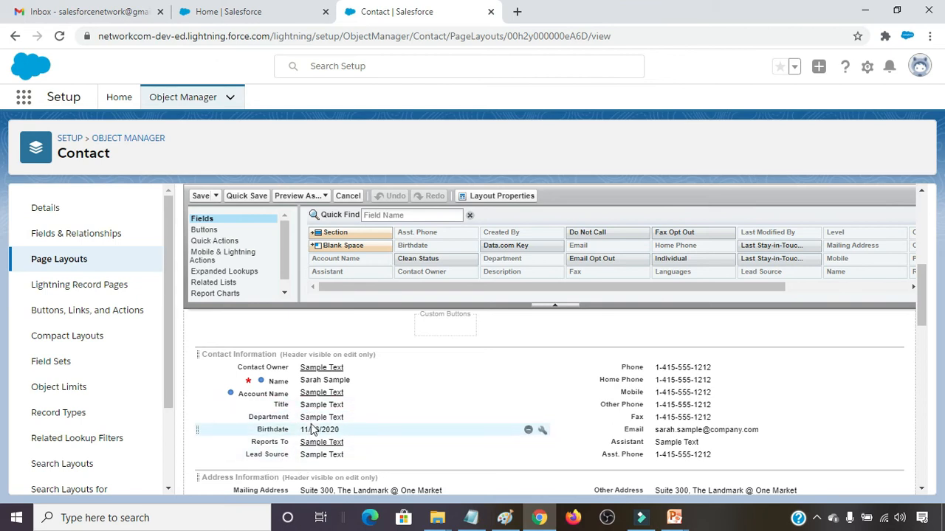
{"action": "left_click_drag", "start_coordinate": [322, 417], "coordinate": [429, 257]}
{"action": "left_click_drag", "start_coordinate": [317, 417], "coordinate": [428, 256]}
{"action": "left_click_drag", "start_coordinate": [316, 419], "coordinate": [428, 255]}
{"action": "left_click_drag", "start_coordinate": [304, 420], "coordinate": [431, 265]}
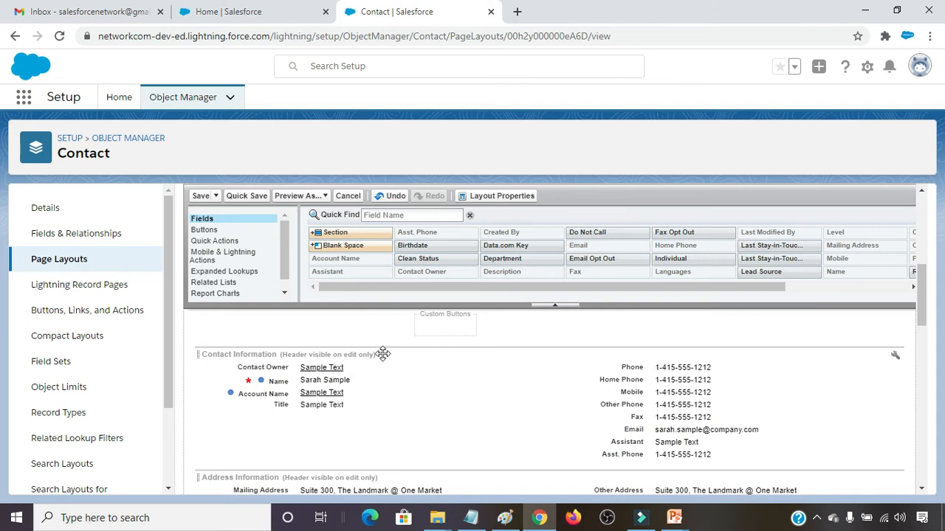
{"action": "left_click", "coordinate": [247, 195]}
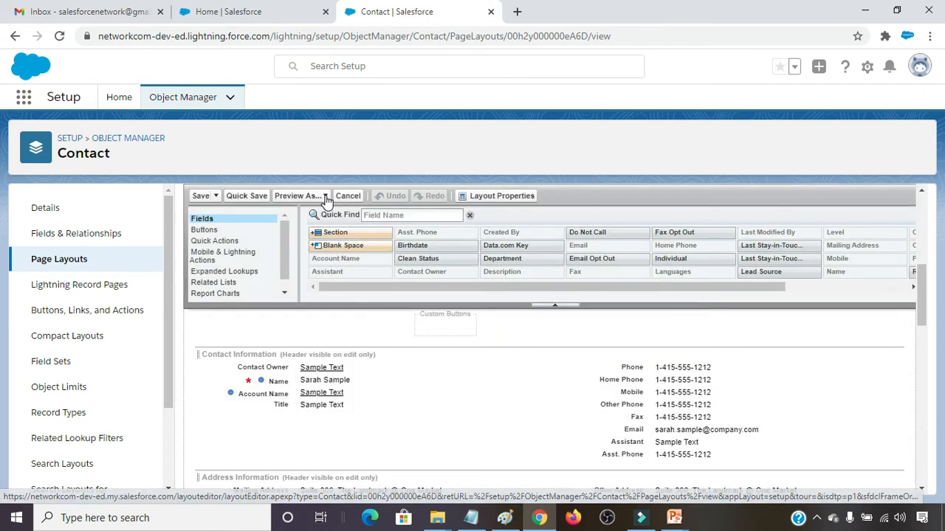
Step: Preview the edited Contact layout as IMS Platform User to check the Contact Information fields, and close the preview
{"action": "left_click", "coordinate": [326, 198]}
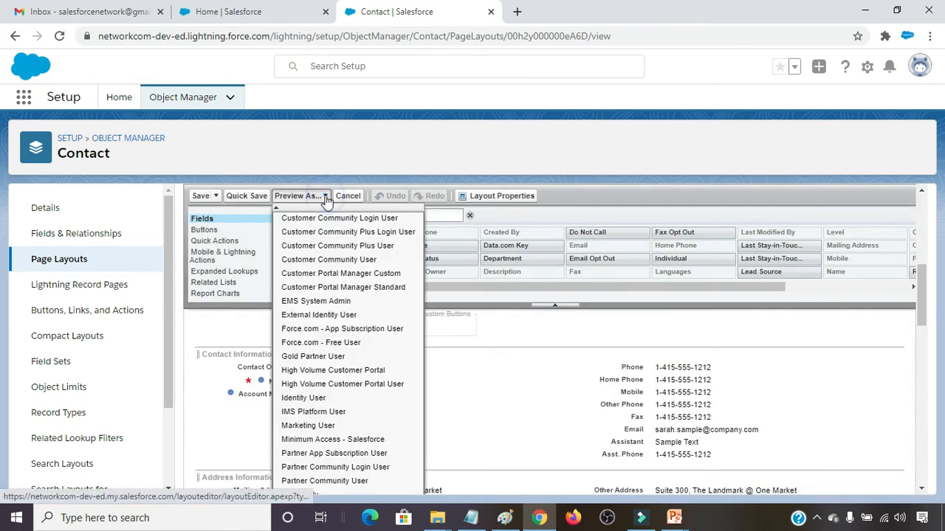
{"action": "left_click", "coordinate": [329, 412]}
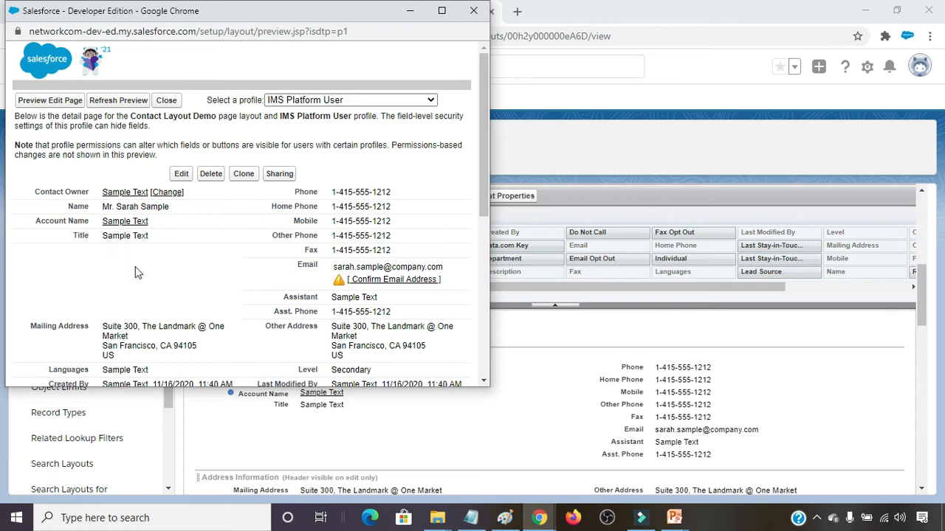
{"action": "left_click", "coordinate": [473, 11]}
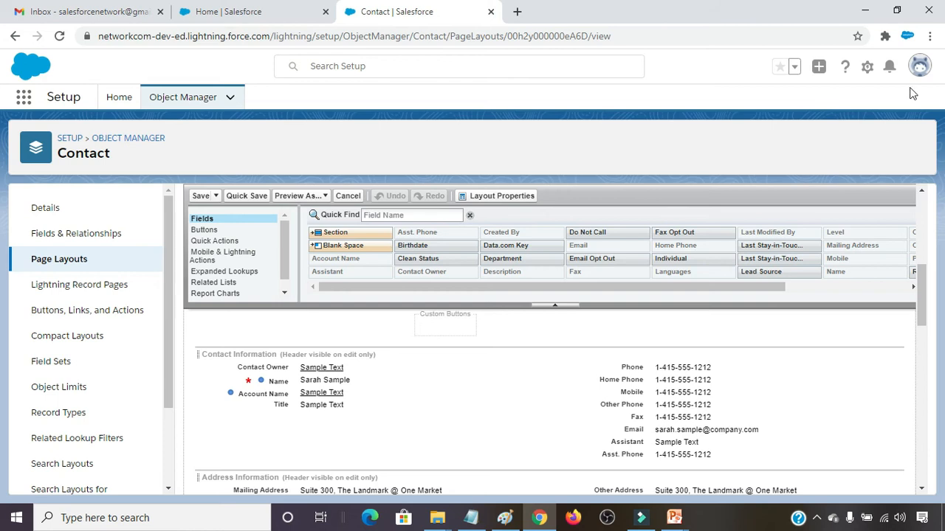
Step: Open Setup in a new browser tab and go to the Object Manager from the Objects and Fields group
{"action": "left_click", "coordinate": [868, 73]}
{"action": "left_click", "coordinate": [825, 107]}
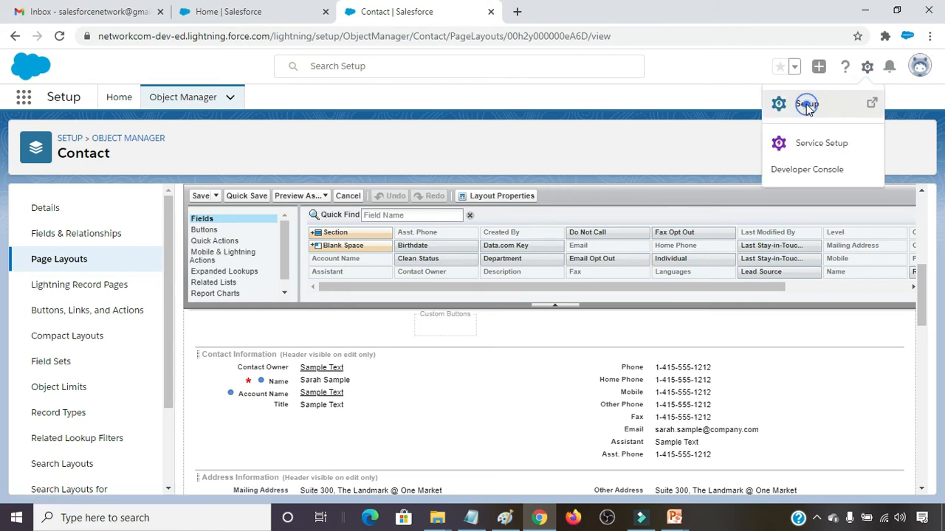
{"action": "scroll", "coordinate": [41, 373], "scroll_direction": "down", "scroll_amount": 1}
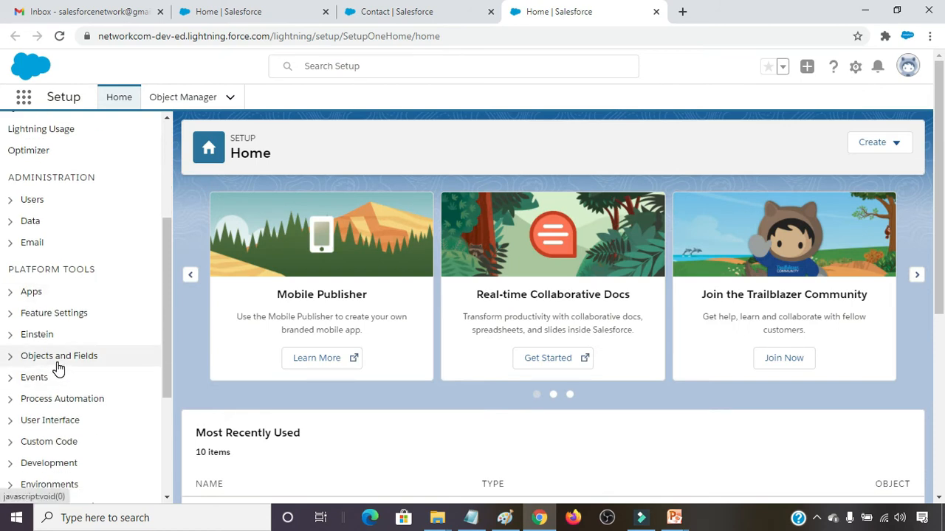
{"action": "left_click", "coordinate": [12, 358]}
{"action": "left_click", "coordinate": [72, 380]}
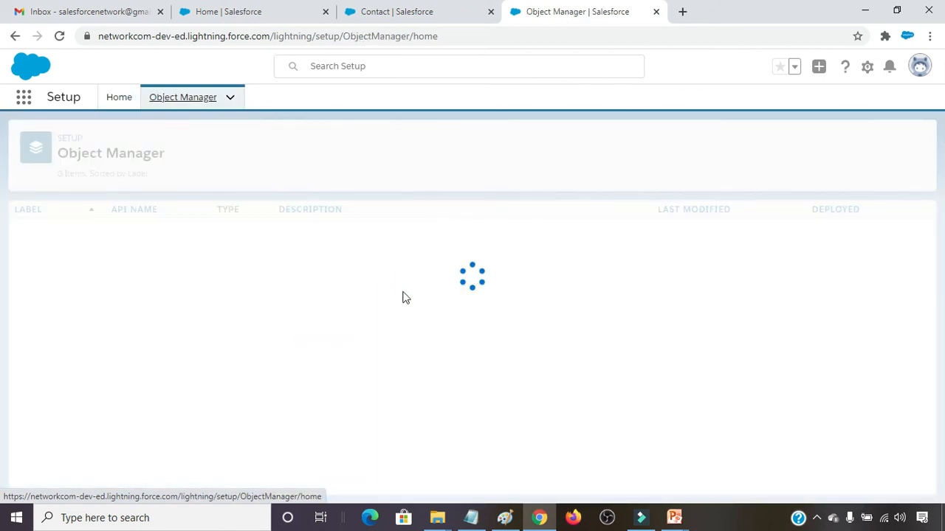
Step: Search the objects for Payment, open the Payment custom object and go to its page layouts
{"action": "left_click", "coordinate": [690, 142]}
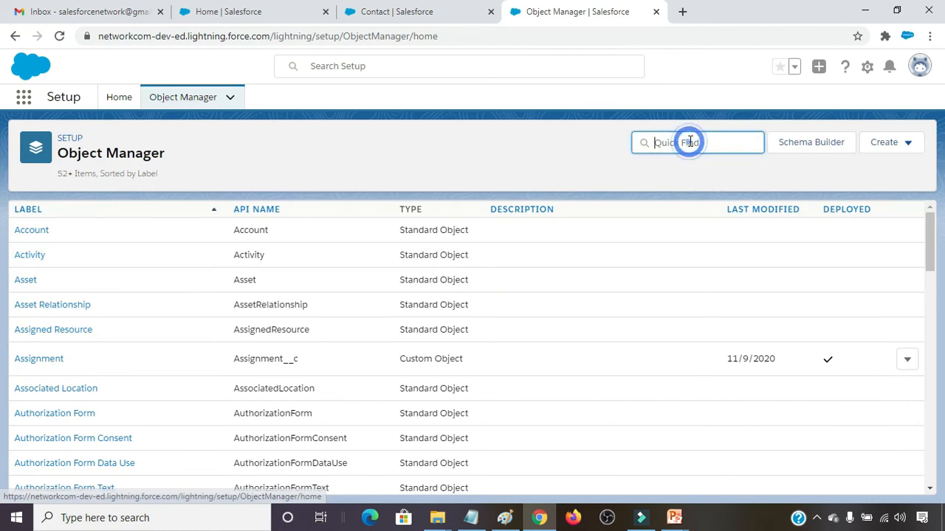
{"action": "type", "text": "con"}
{"action": "type", "text": "pay"}
{"action": "type", "text": "me"}
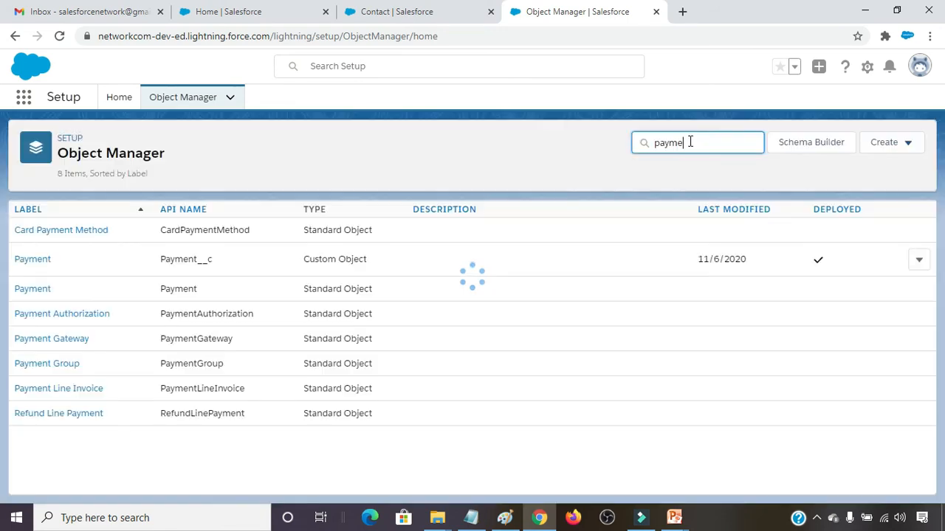
{"action": "left_click", "coordinate": [30, 259]}
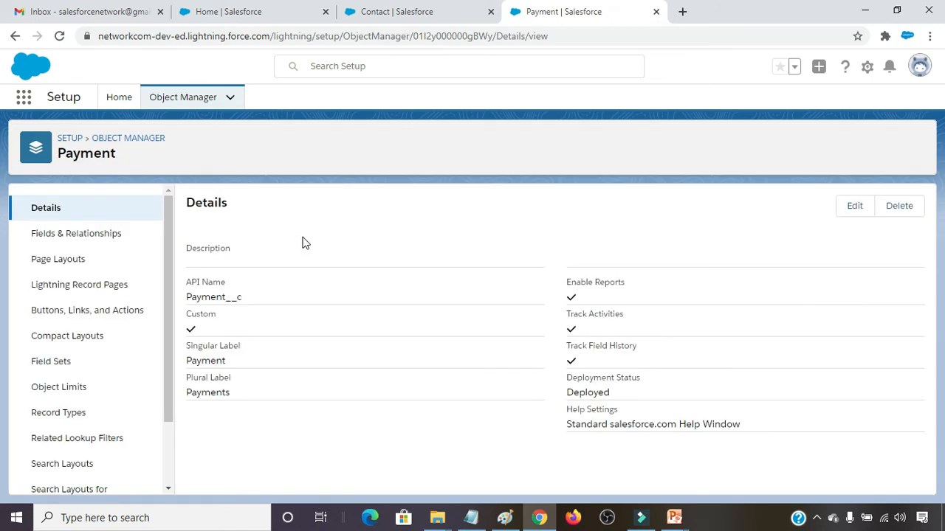
{"action": "left_click", "coordinate": [59, 262]}
Step: Create a new Payment page layout named Payment Layout Demo, cloned from the existing Payment Layout
{"action": "left_click", "coordinate": [785, 206]}
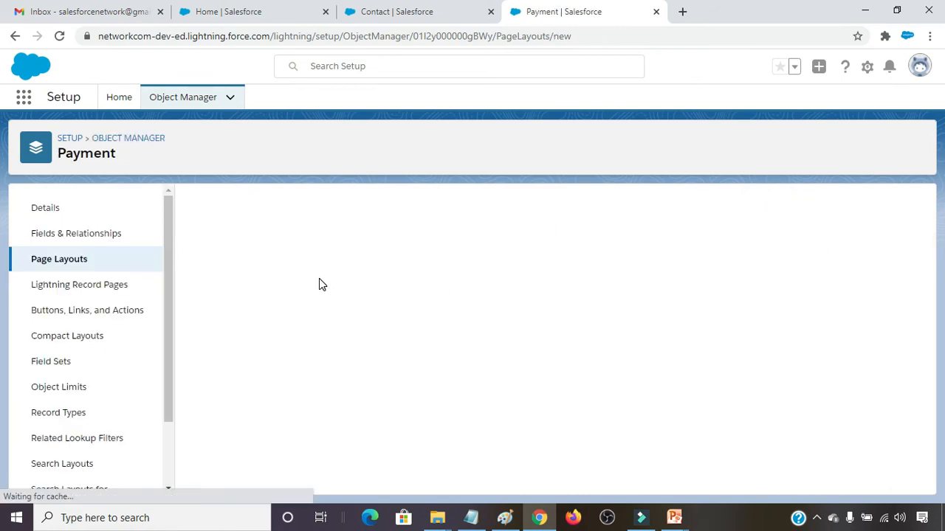
{"action": "left_click", "coordinate": [382, 283]}
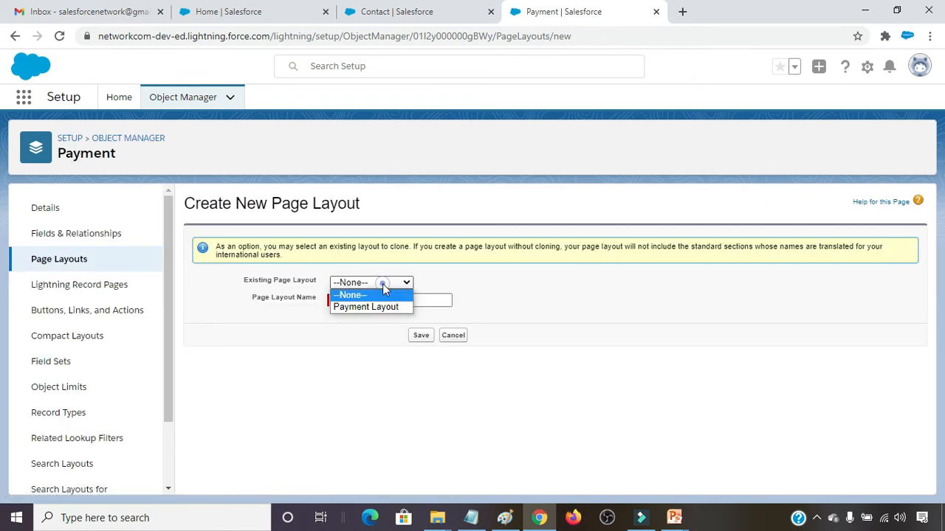
{"action": "left_click", "coordinate": [378, 304]}
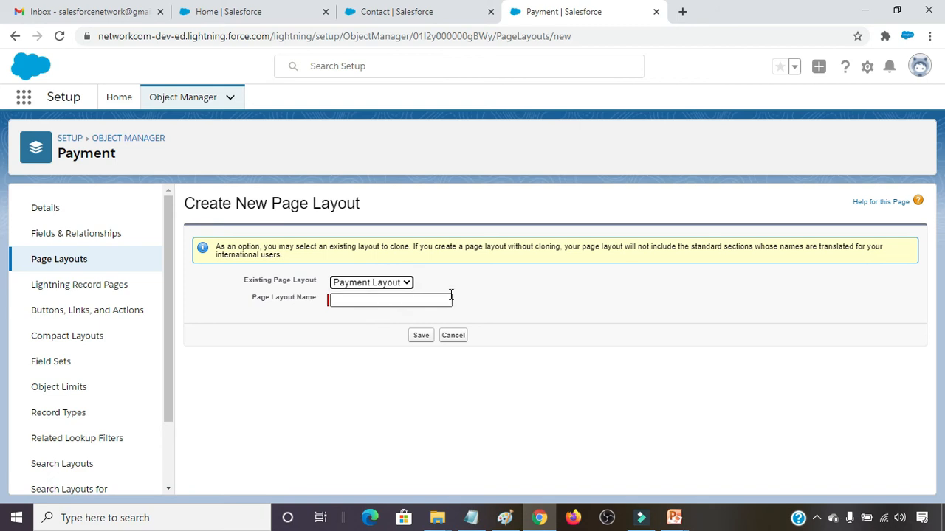
{"action": "left_click", "coordinate": [361, 301]}
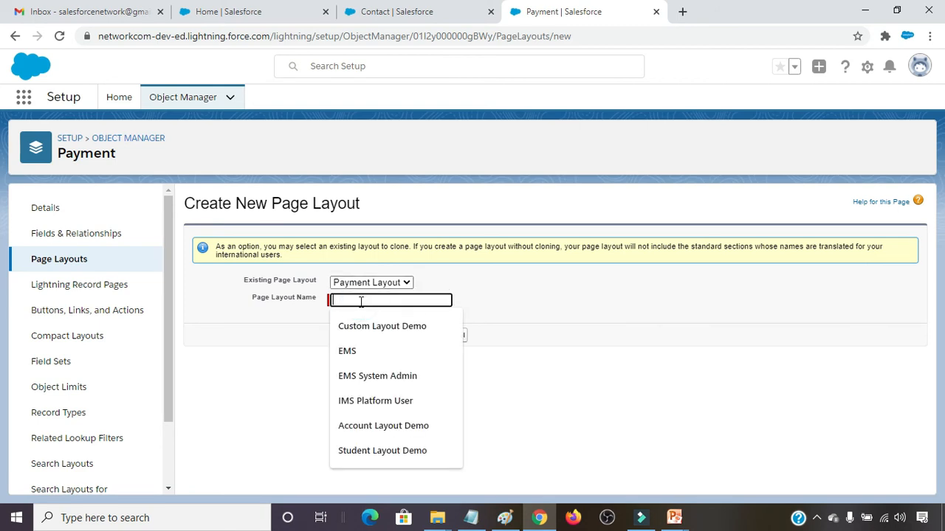
{"action": "type", "text": "Pa"}
{"action": "key", "text": "Down"}
{"action": "key", "text": "Return"}
{"action": "left_click", "coordinate": [424, 337]}
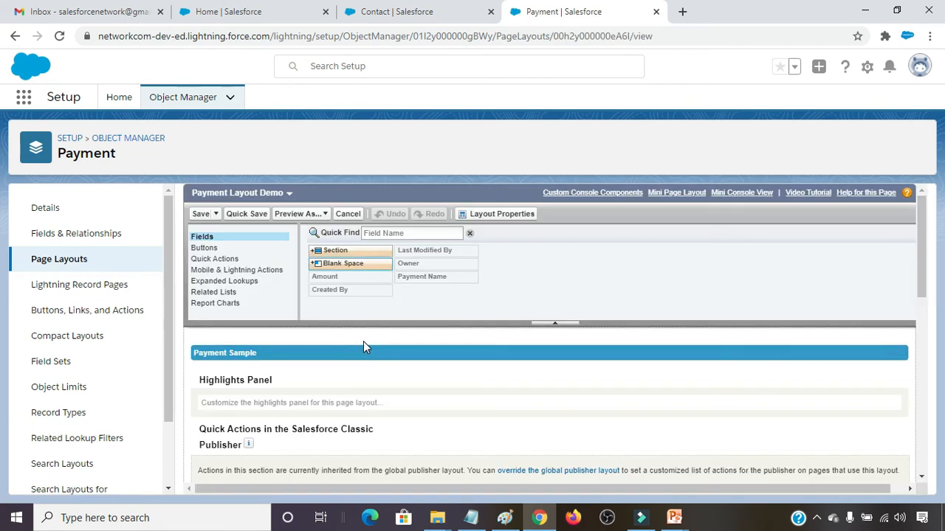
Step: Preview the Payment Layout Demo page layout as the IMS Platform User profile and close the preview window
{"action": "scroll", "coordinate": [380, 344], "scroll_direction": "down", "scroll_amount": 8}
{"action": "scroll", "coordinate": [380, 344], "scroll_direction": "up", "scroll_amount": 1}
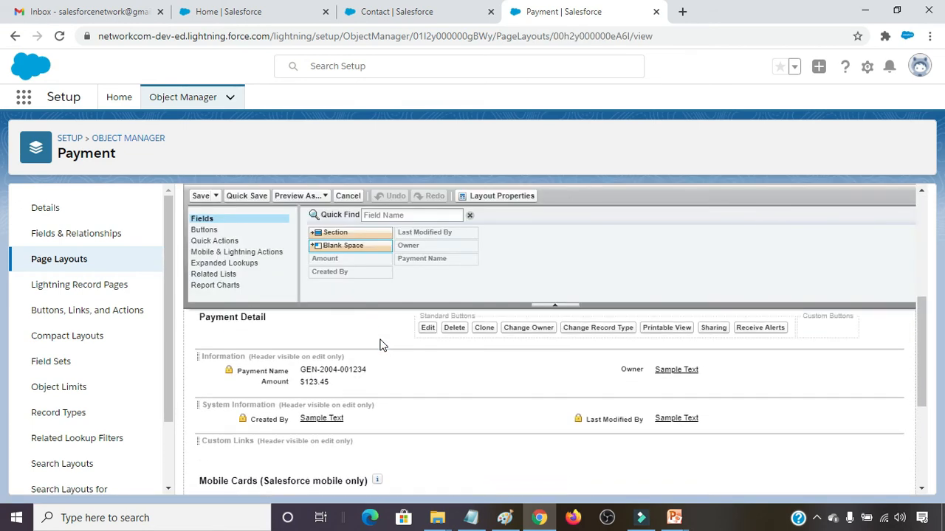
{"action": "left_click", "coordinate": [325, 198]}
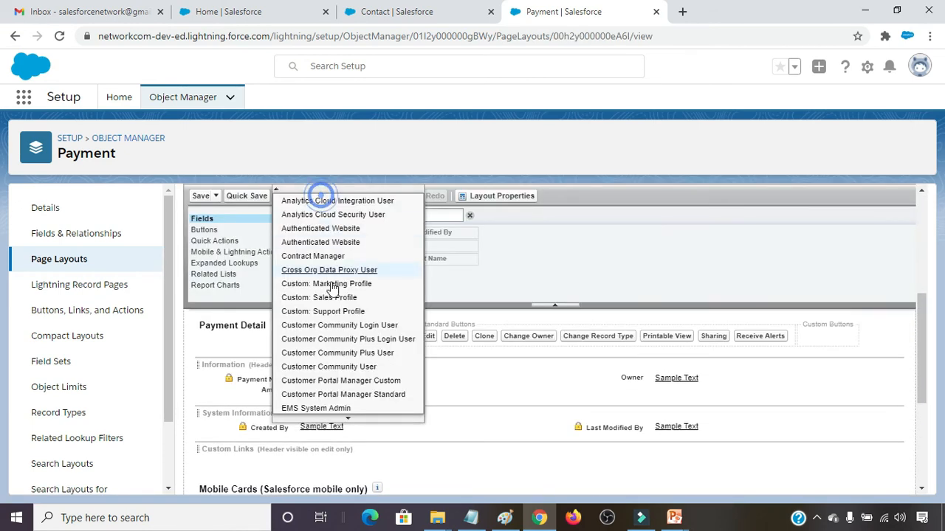
{"action": "scroll", "coordinate": [340, 358], "scroll_direction": "down", "scroll_amount": 1}
{"action": "scroll", "coordinate": [341, 359], "scroll_direction": "down", "scroll_amount": 3}
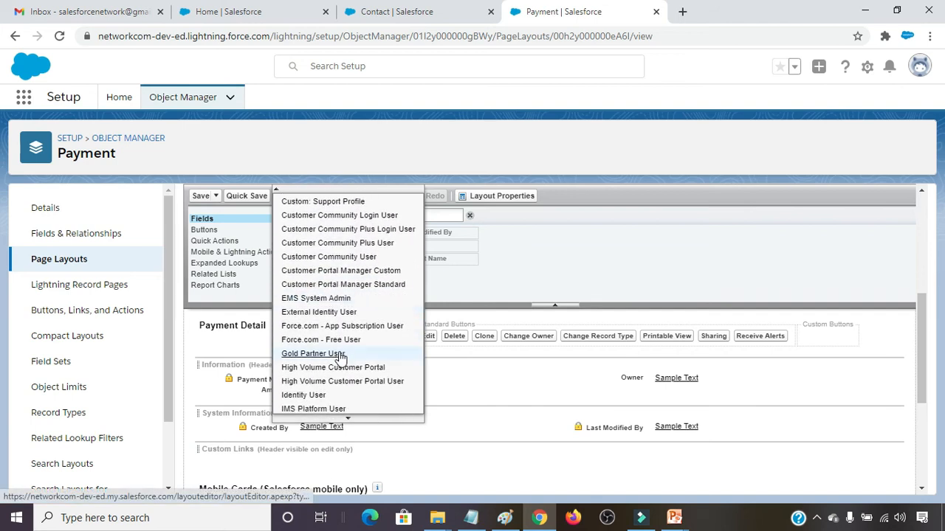
{"action": "left_click", "coordinate": [313, 380]}
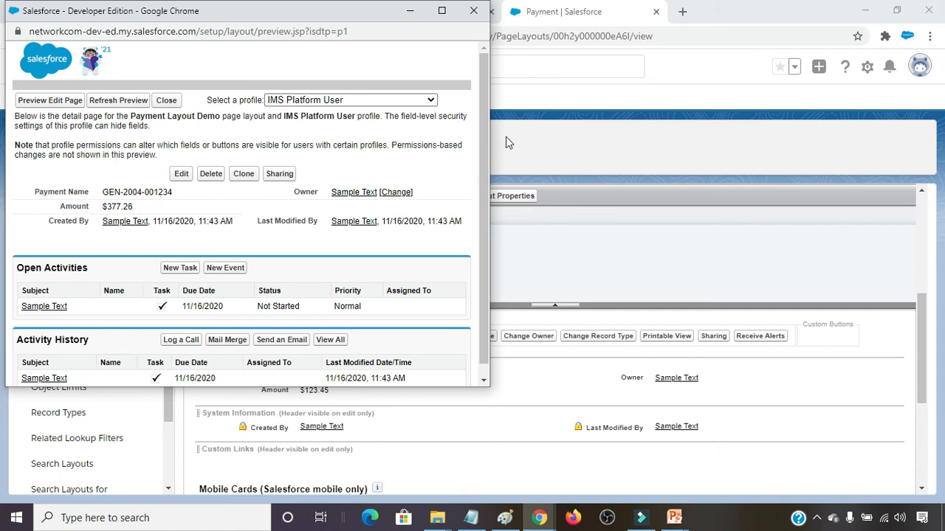
{"action": "left_click", "coordinate": [474, 10]}
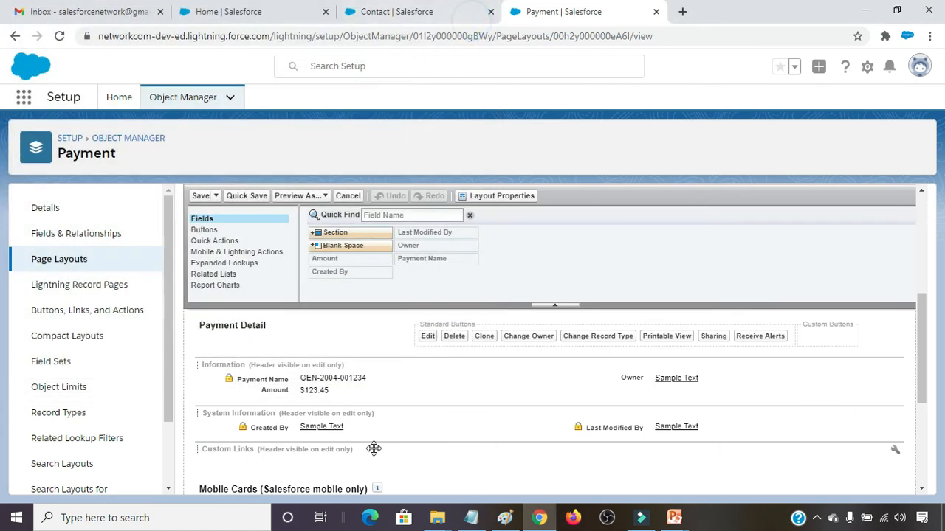
Step: Remove Payment Name from the layout's Information section and preview the saved layout as IMS Platform User
{"action": "left_click_drag", "start_coordinate": [325, 381], "coordinate": [383, 264]}
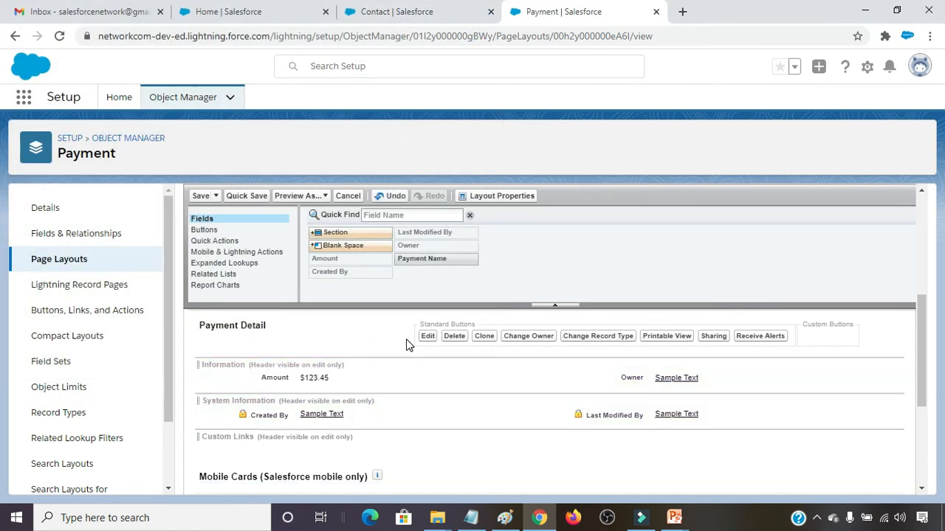
{"action": "left_click", "coordinate": [251, 198]}
{"action": "left_click", "coordinate": [323, 197]}
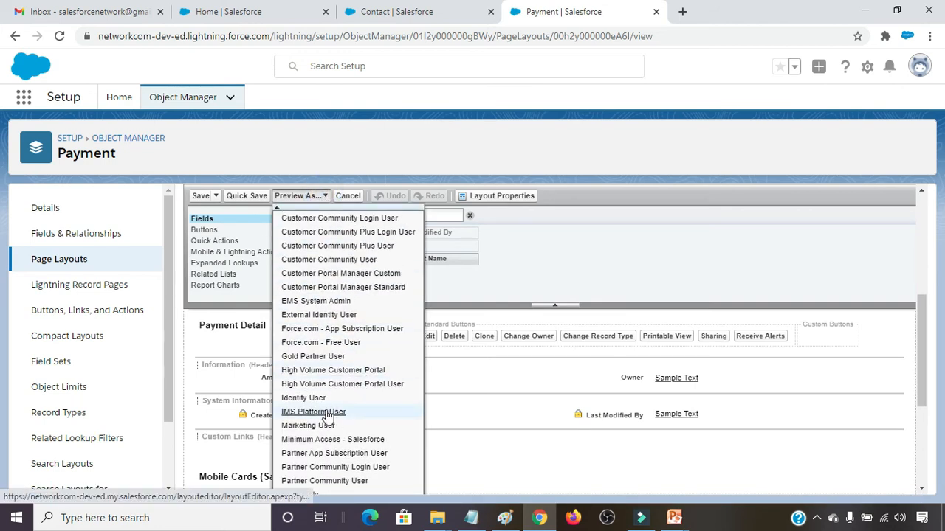
{"action": "left_click", "coordinate": [326, 411]}
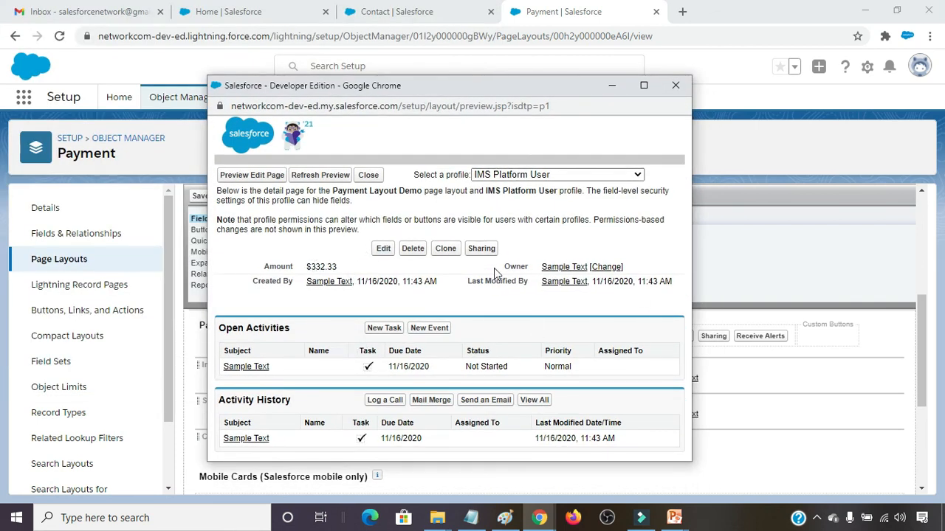
Step: Close the layout preview, open Setup in Salesforce Classic and go to the custom objects list
{"action": "left_click", "coordinate": [677, 87]}
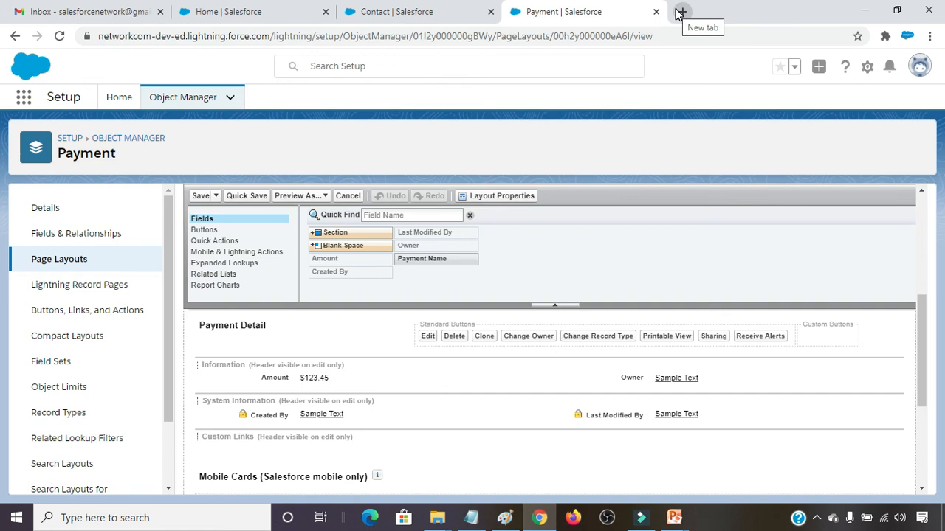
{"action": "left_click", "coordinate": [868, 67]}
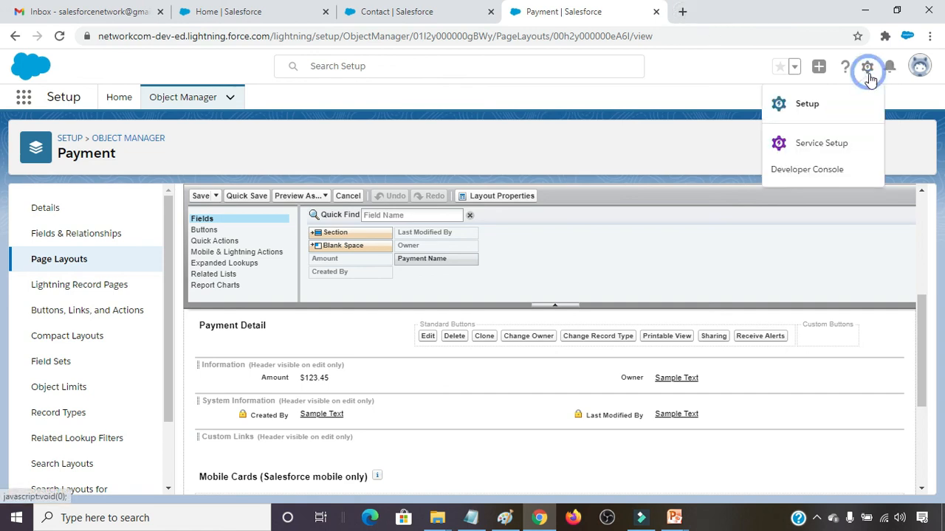
{"action": "left_click", "coordinate": [805, 101]}
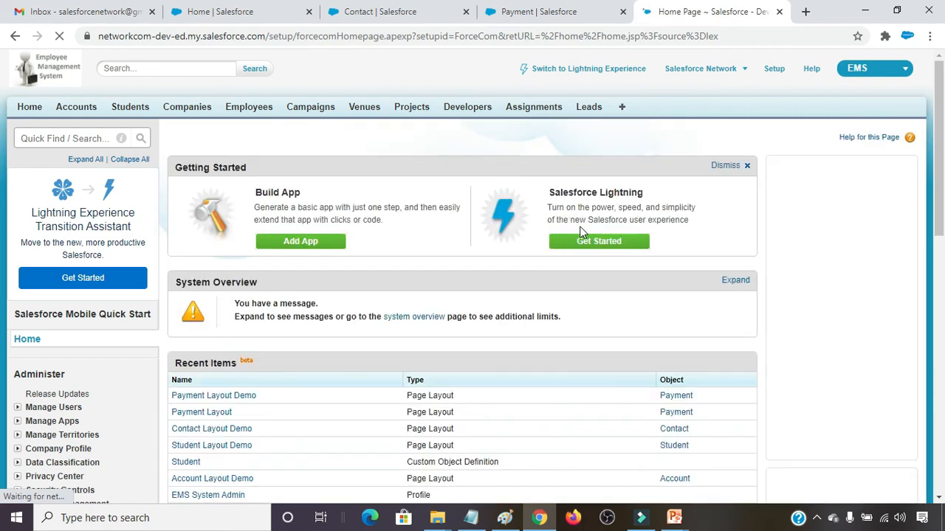
{"action": "scroll", "coordinate": [129, 296], "scroll_direction": "down", "scroll_amount": 4}
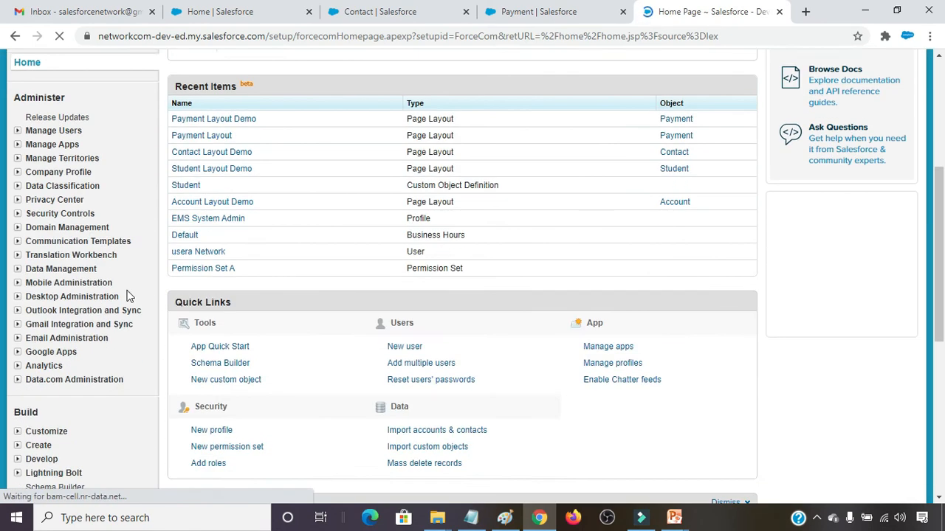
{"action": "scroll", "coordinate": [44, 299], "scroll_direction": "down", "scroll_amount": 2}
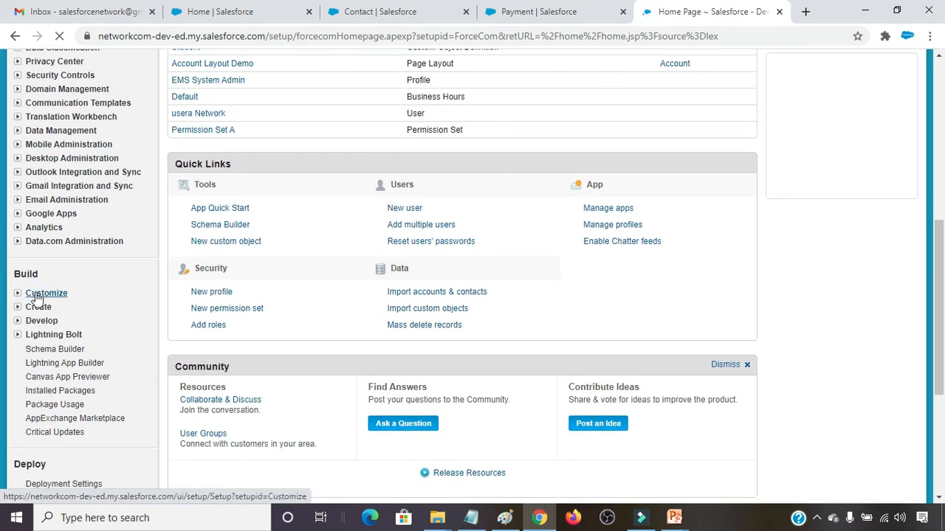
{"action": "left_click", "coordinate": [17, 309]}
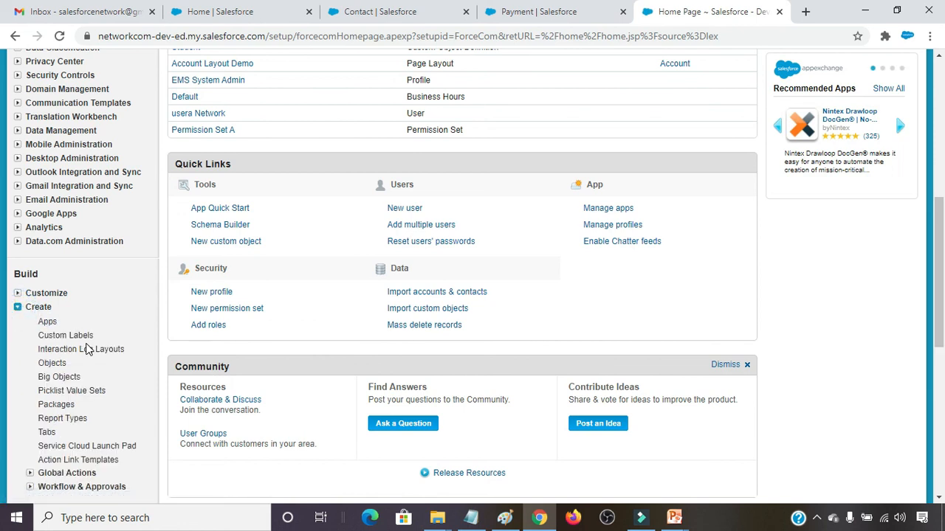
{"action": "scroll", "coordinate": [87, 350], "scroll_direction": "down", "scroll_amount": 1}
{"action": "left_click", "coordinate": [58, 295]}
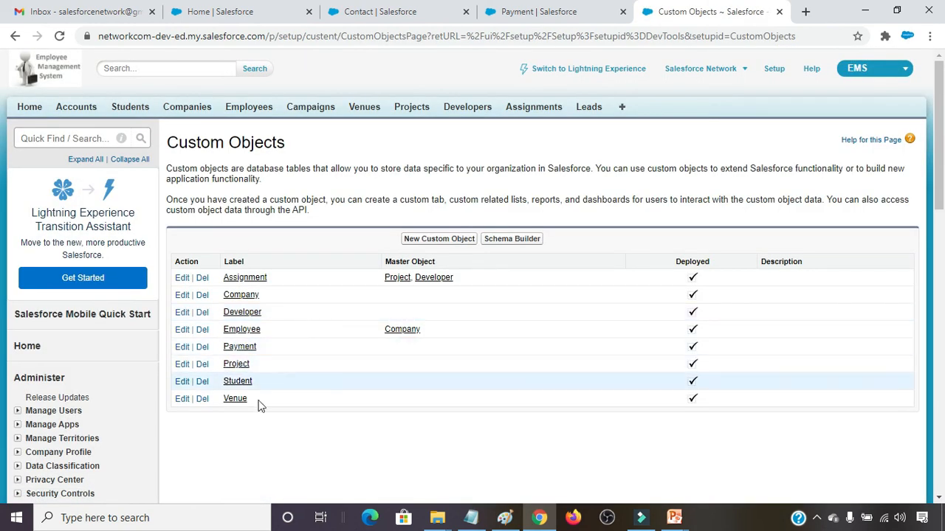
Step: Edit the Student object's page layout named Student Layout and open its mini page layout
{"action": "left_click", "coordinate": [240, 382]}
{"action": "scroll", "coordinate": [174, 344], "scroll_direction": "down", "scroll_amount": 8}
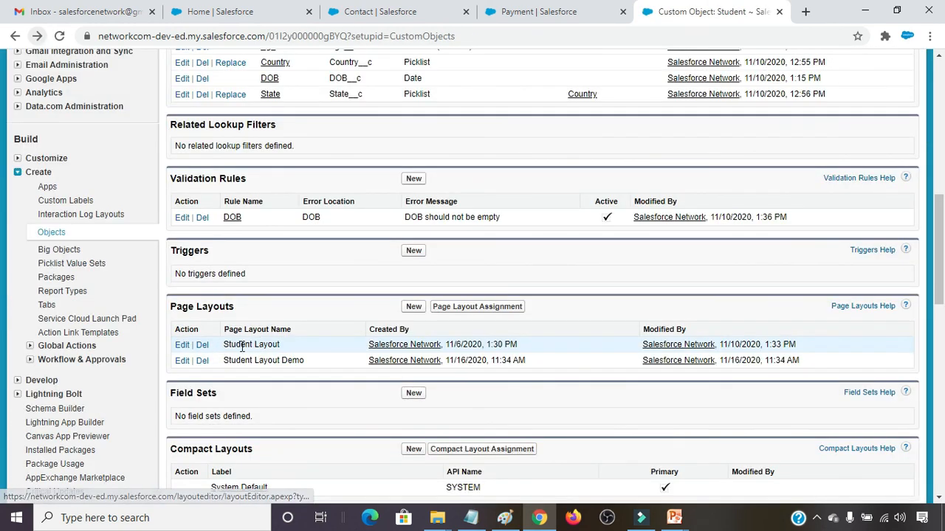
{"action": "left_click", "coordinate": [181, 346]}
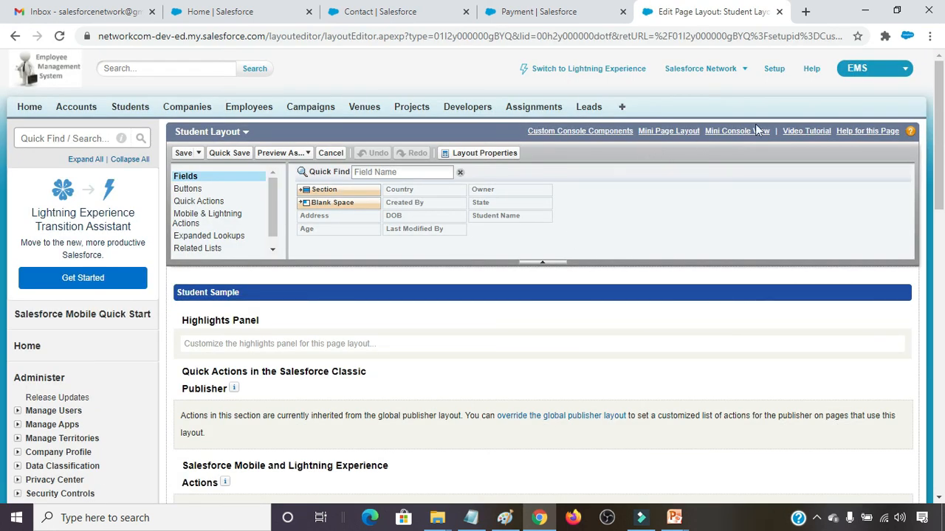
{"action": "left_click", "coordinate": [671, 132]}
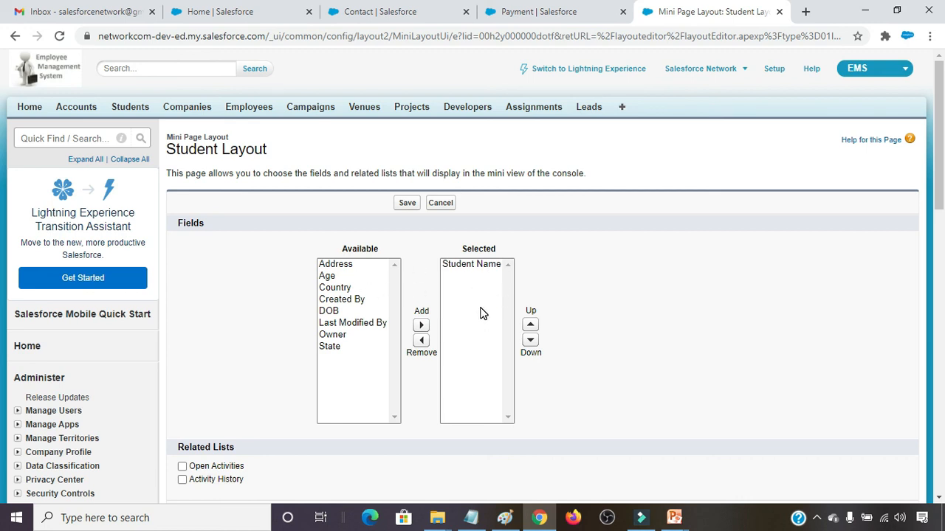
Step: Add Address, Age and DOB to the mini page layout's selected fields, move DOB above Age and save
{"action": "left_click", "coordinate": [339, 265]}
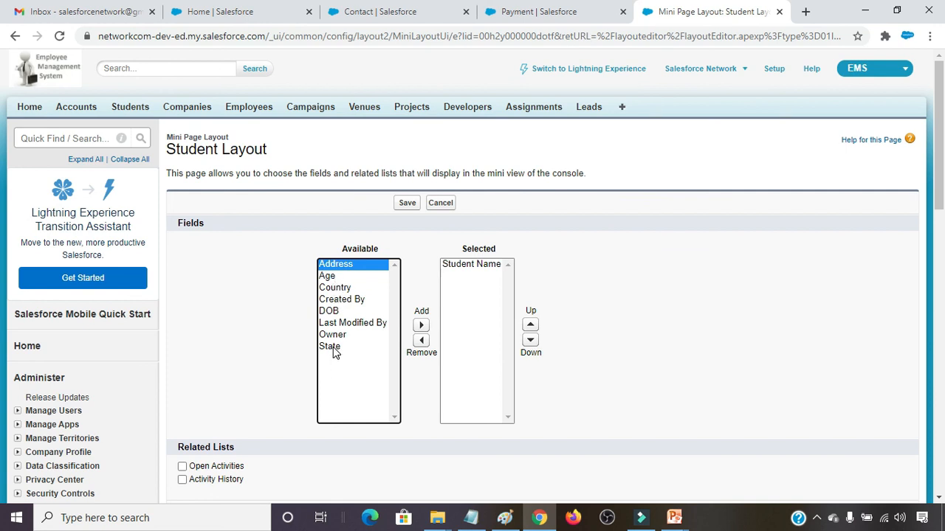
{"action": "left_click", "coordinate": [337, 277], "text": "ctrl"}
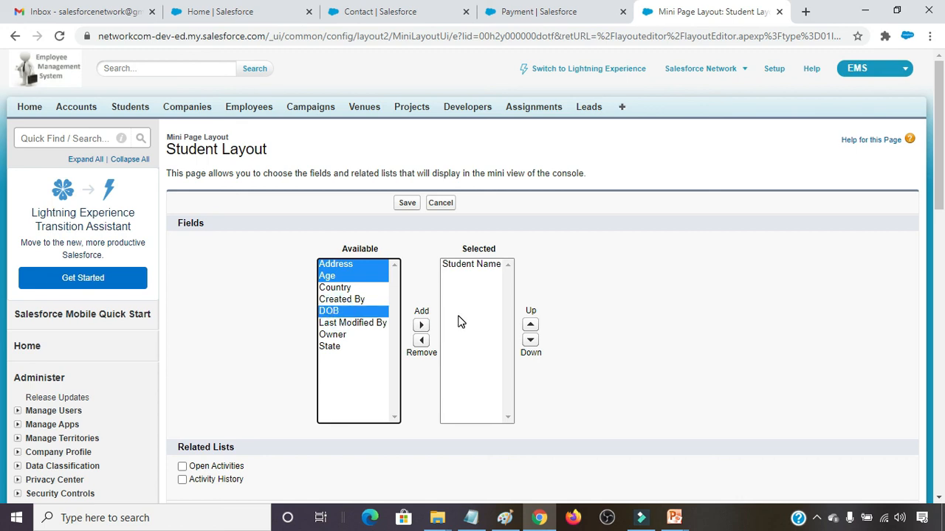
{"action": "left_click", "coordinate": [420, 330]}
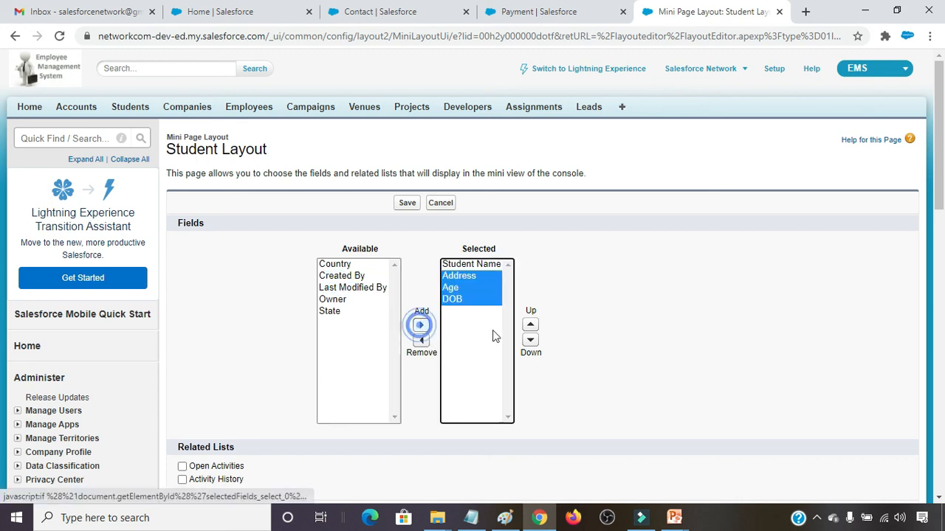
{"action": "left_click", "coordinate": [452, 299]}
{"action": "left_click", "coordinate": [530, 325]}
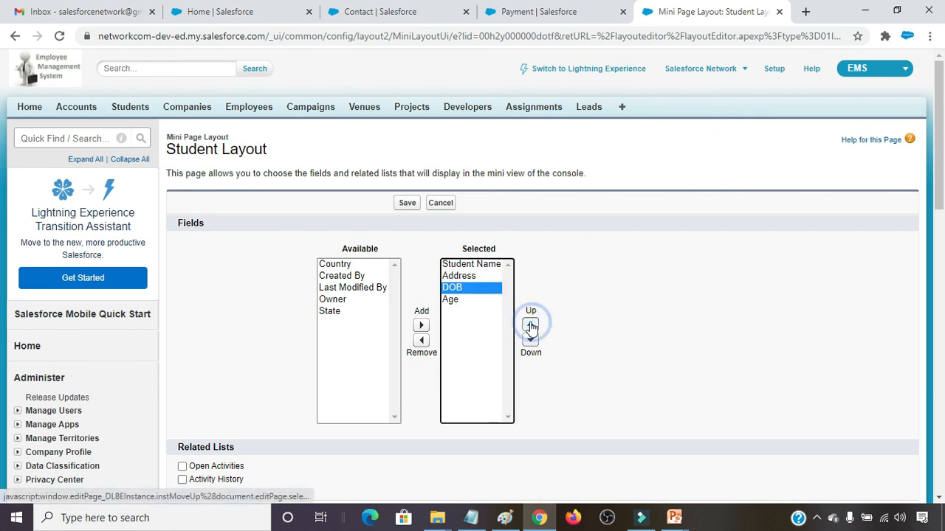
{"action": "scroll", "coordinate": [696, 390], "scroll_direction": "down", "scroll_amount": 2}
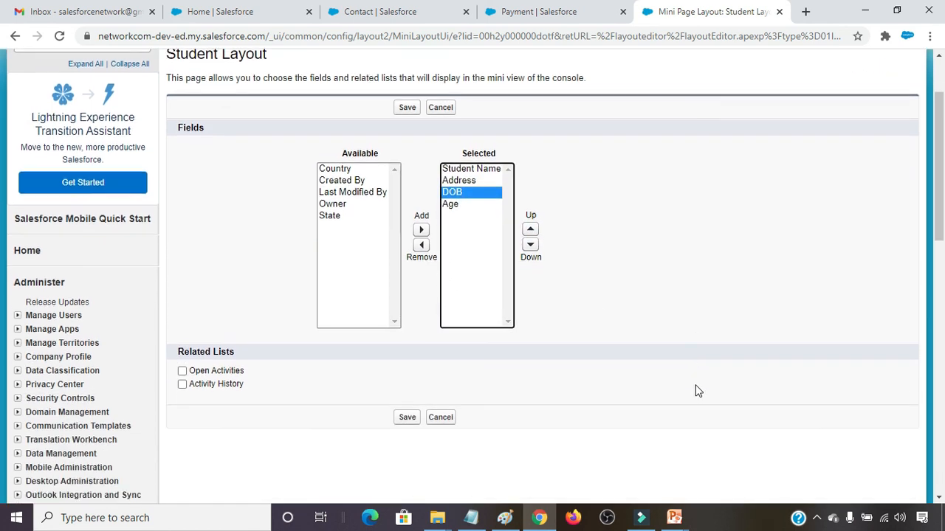
{"action": "left_click", "coordinate": [407, 375]}
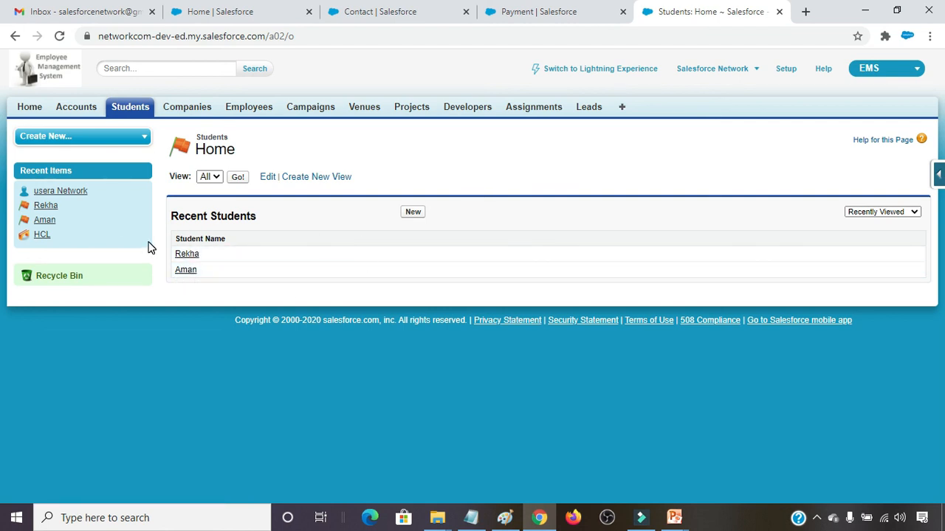
Step: Show the mini view of the first student record in Recent Items on the Students home page
{"action": "mouse_move", "coordinate": [52, 206]}
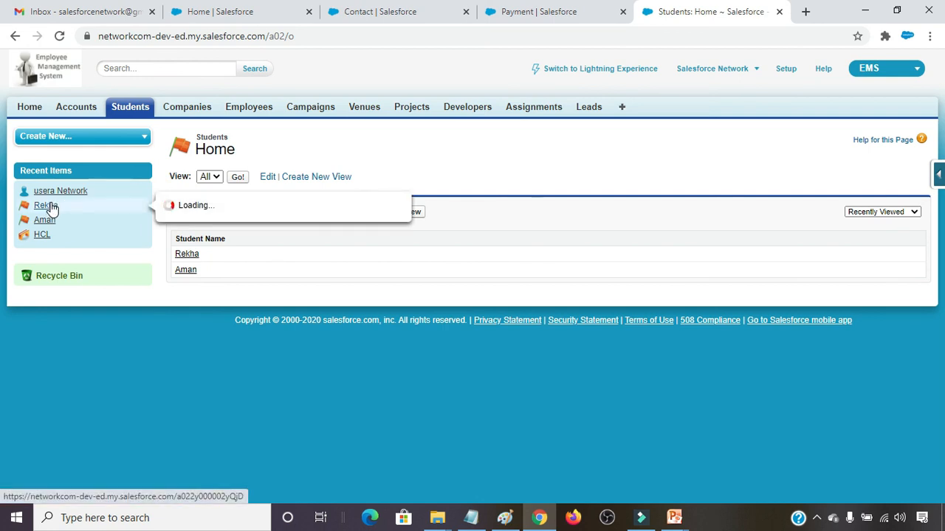